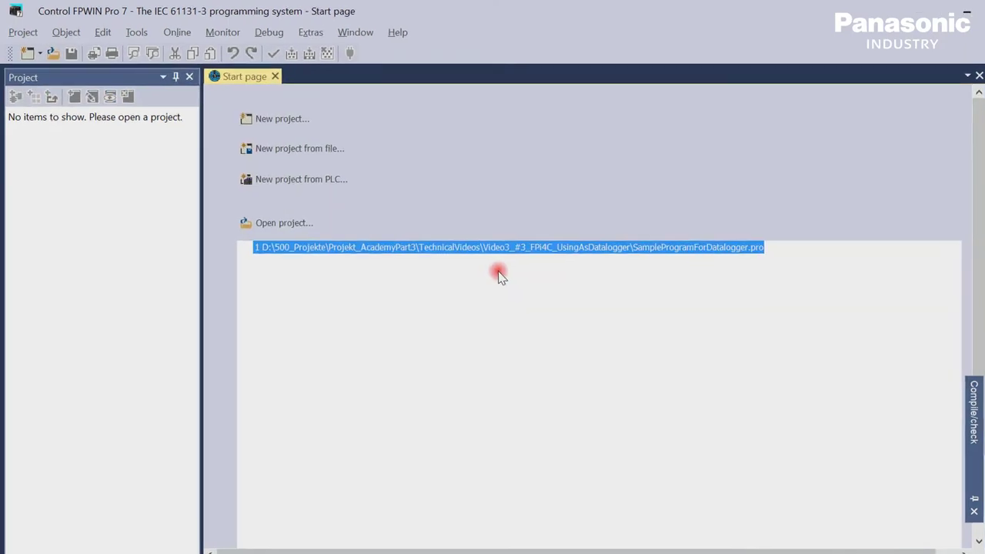
Step: Open the SampleProgramForDatalogger project, view the COM0 port settings, and display Program_1's ladder
left_click(377, 278)
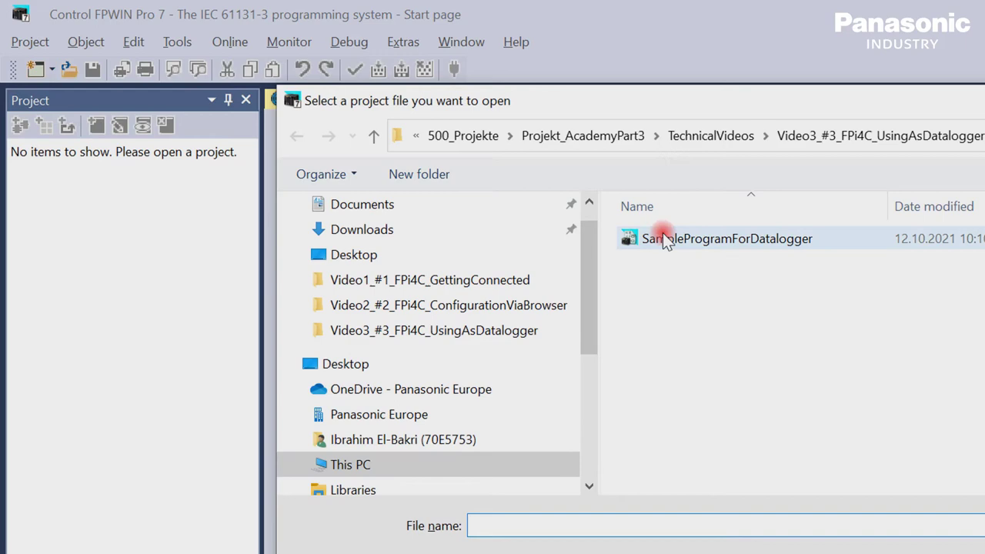
left_click(662, 232)
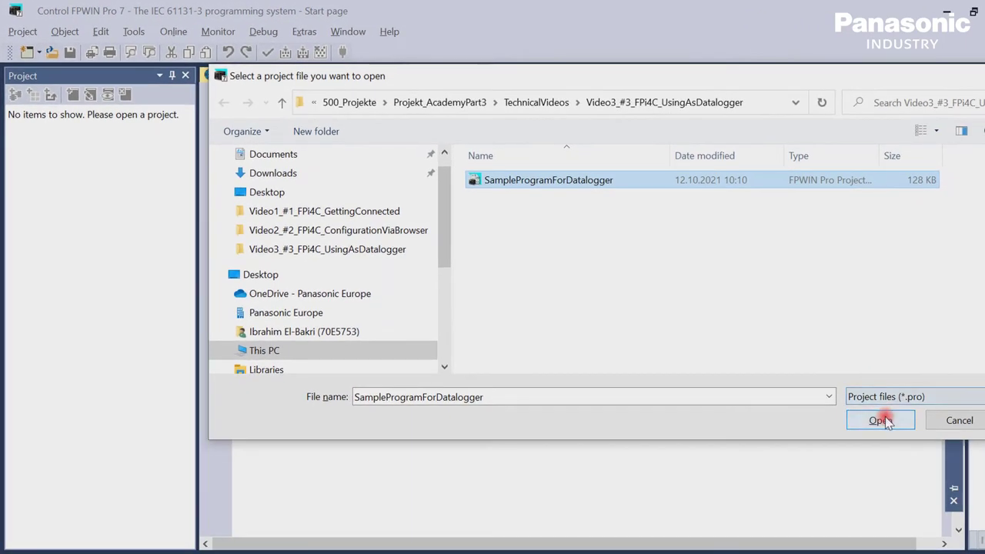
left_click(882, 420)
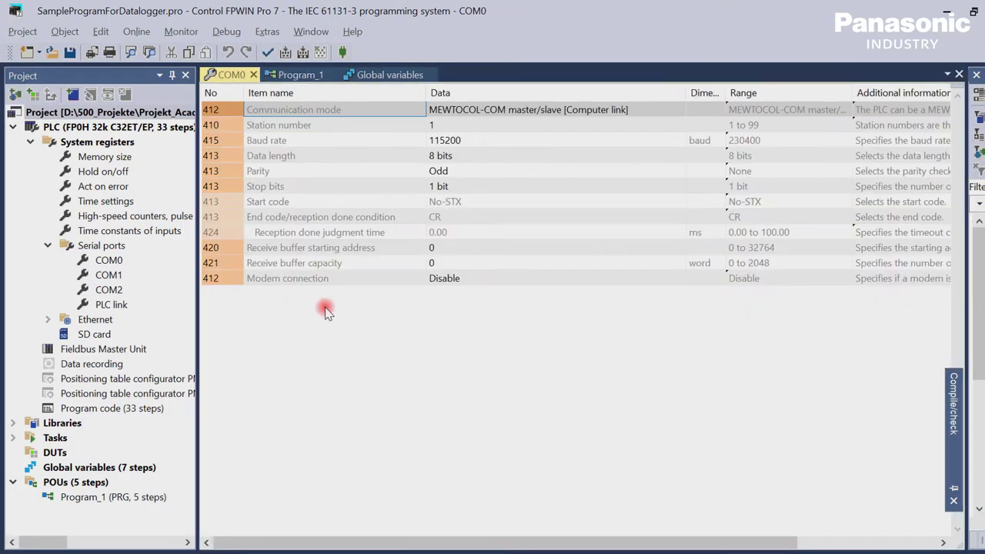
left_click(115, 261)
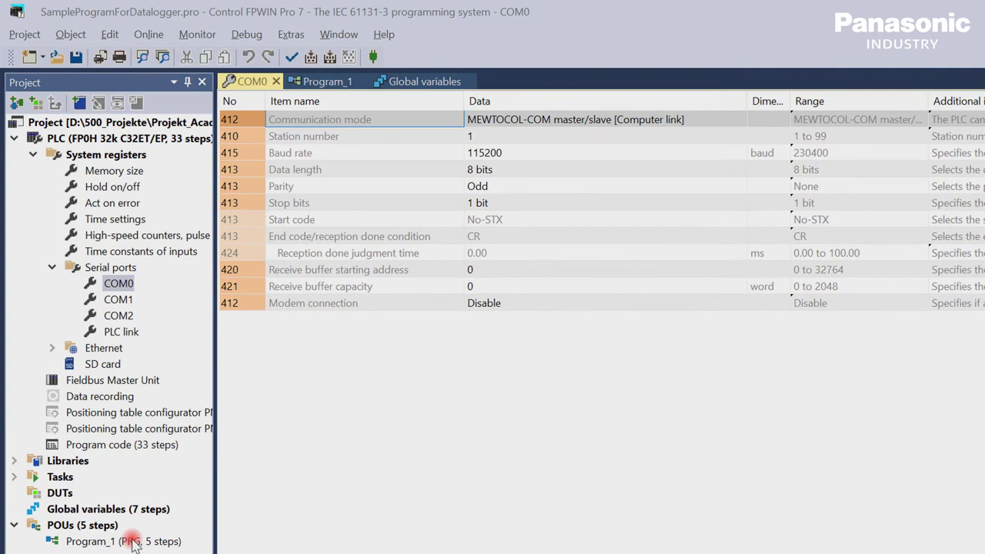
double_click(132, 542)
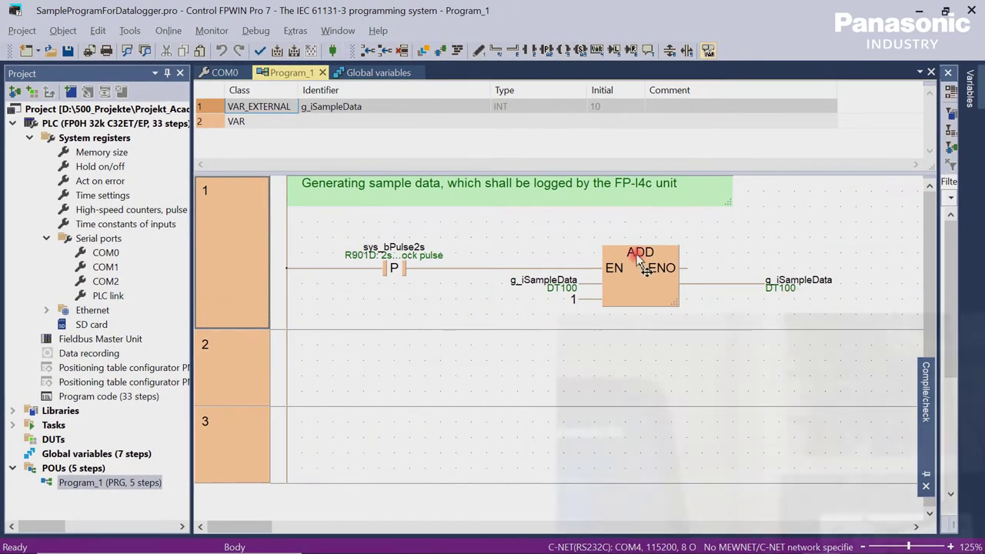
Step: Keep C-NET(RS232C,USB) as the communication network and go online to monitor g_iSampleData live
left_click(168, 31)
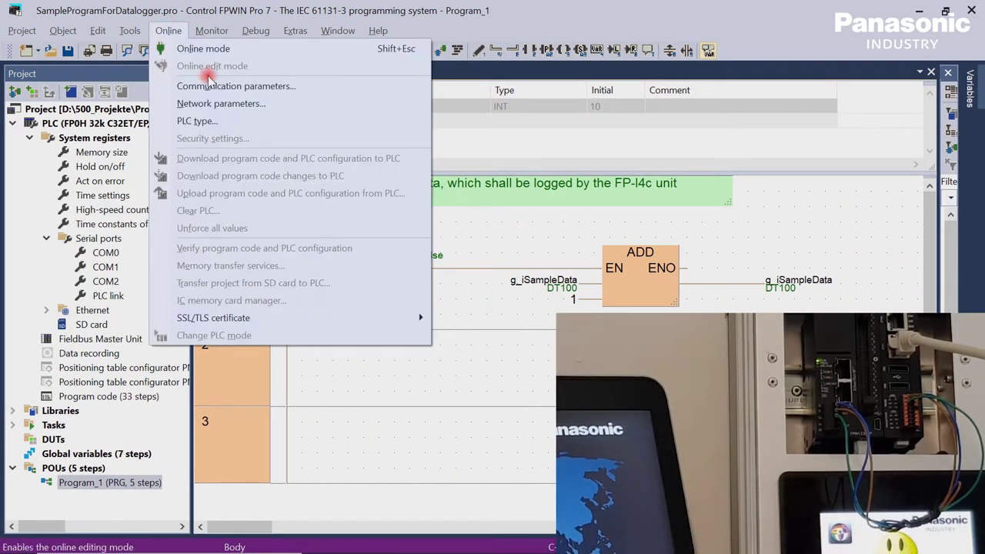
left_click(218, 86)
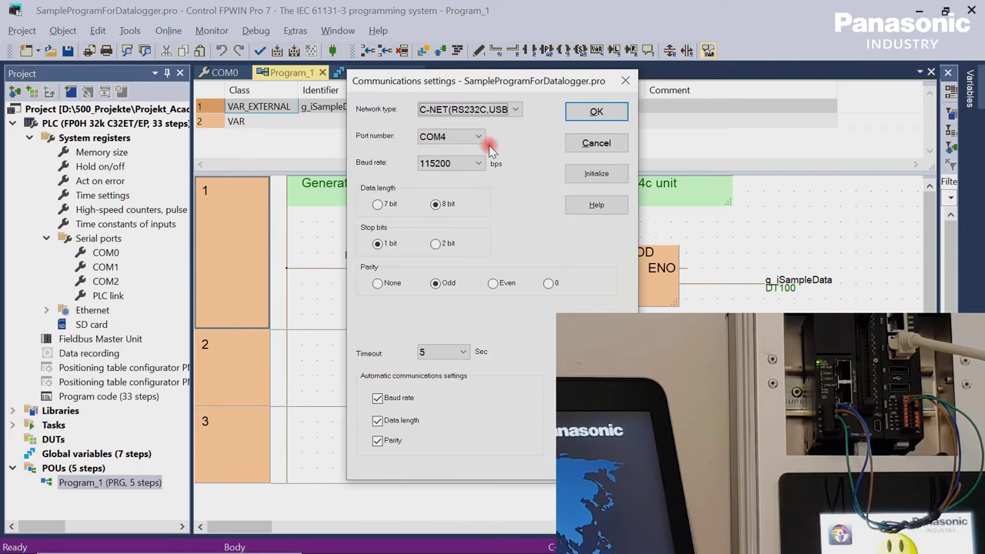
left_click(519, 114)
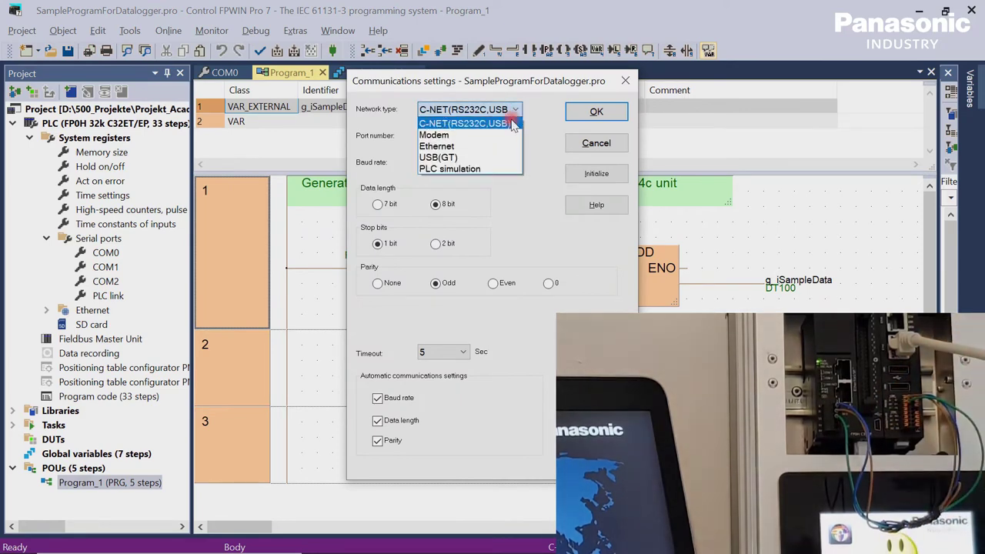
left_click(511, 120)
left_click(608, 113)
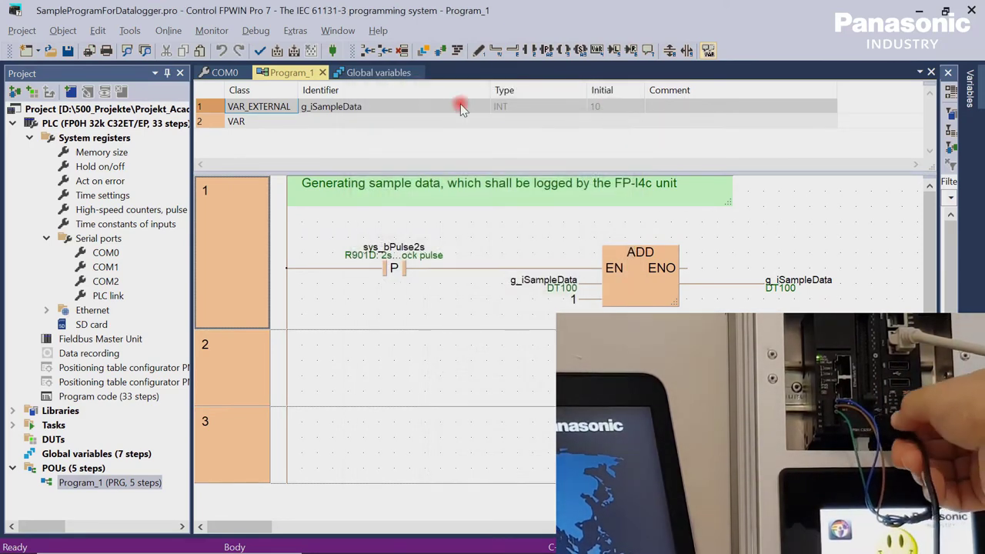
left_click(334, 53)
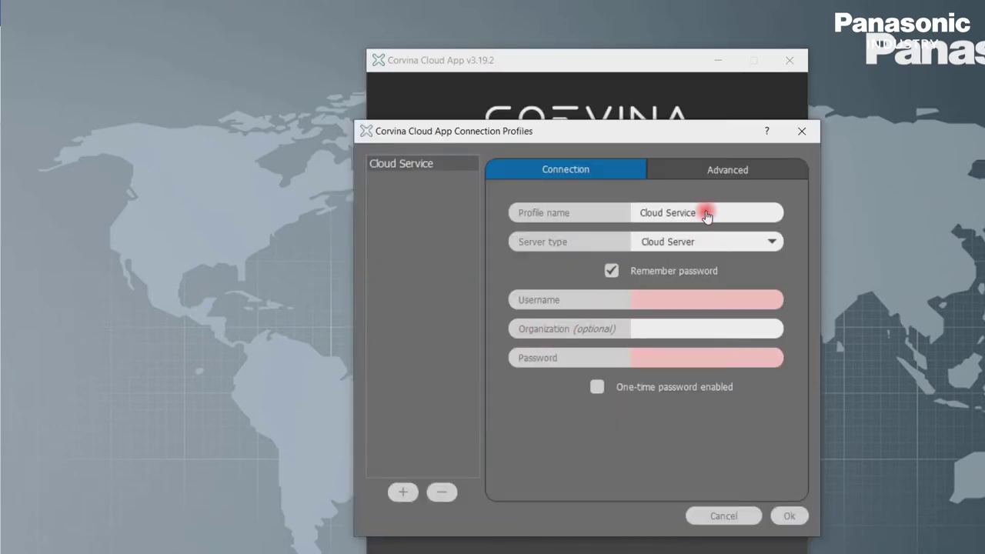
Step: Save a Remote Control profile with organization Panasonic, the cloud username and password, then sign in
left_click_drag(710, 213, 598, 214)
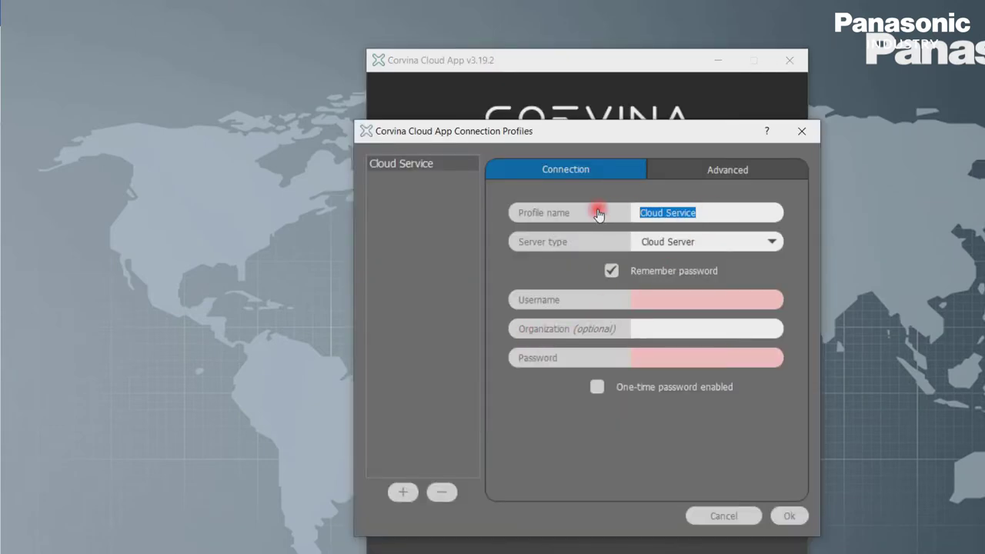
type("Remote Control")
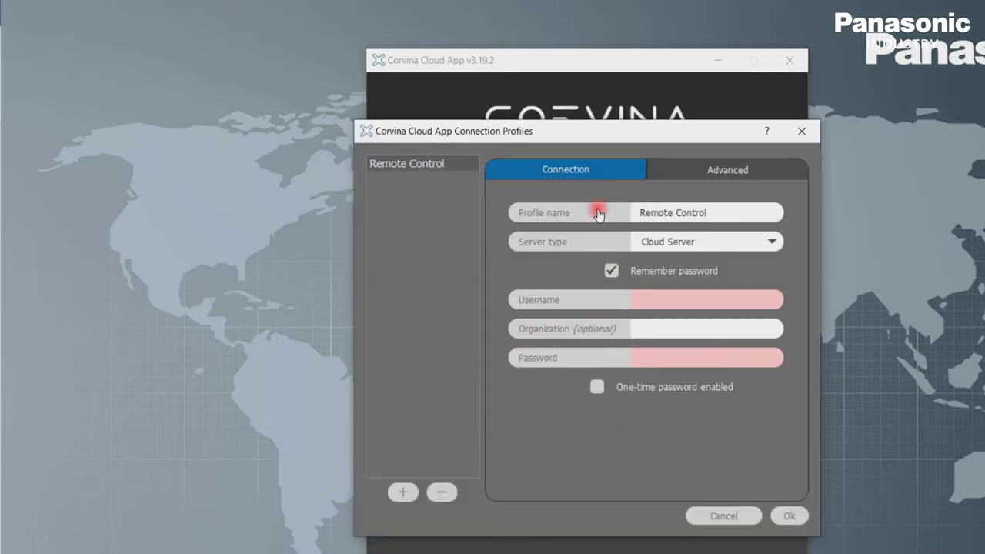
left_click(661, 304)
type("Clouduser")
left_click(675, 330)
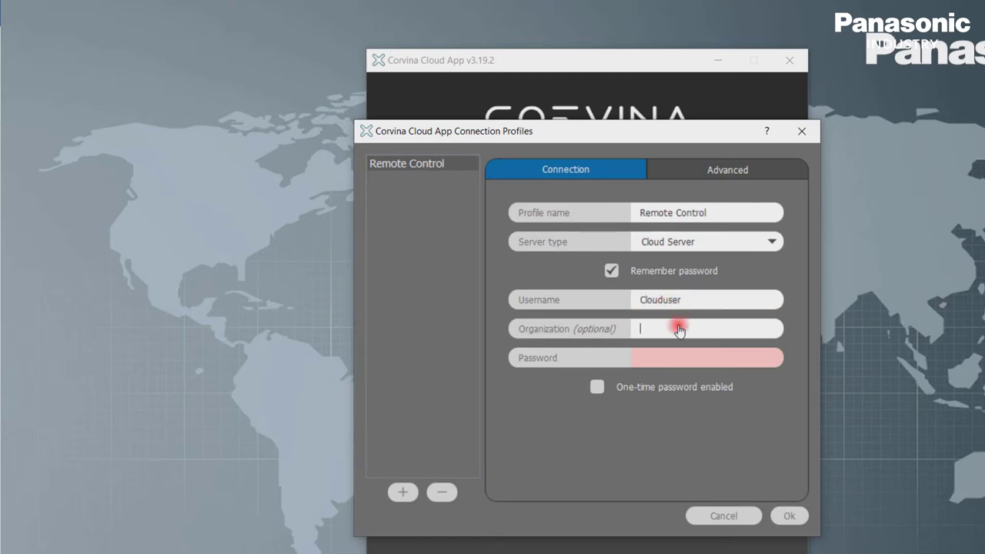
type("Panasonic")
left_click(681, 360)
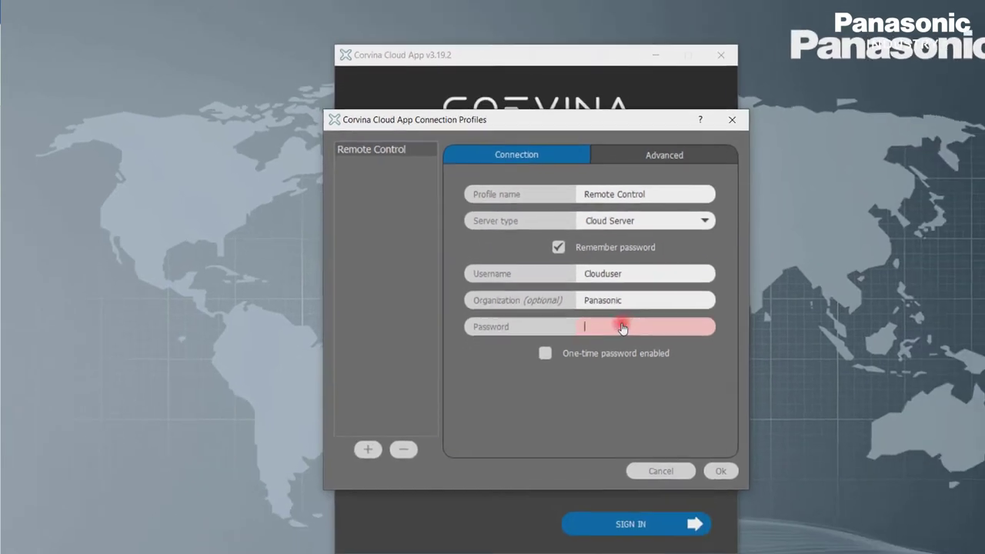
type("*********")
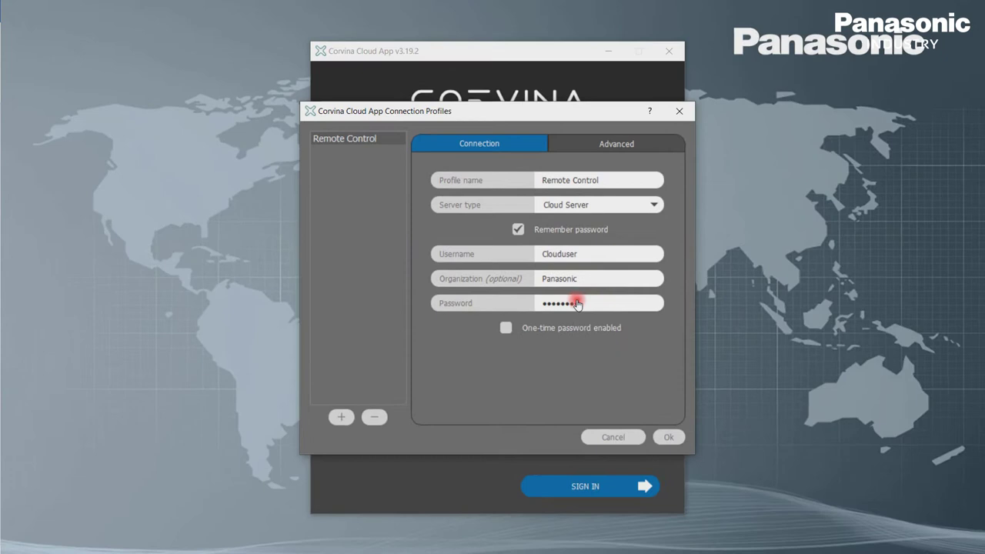
left_click(720, 470)
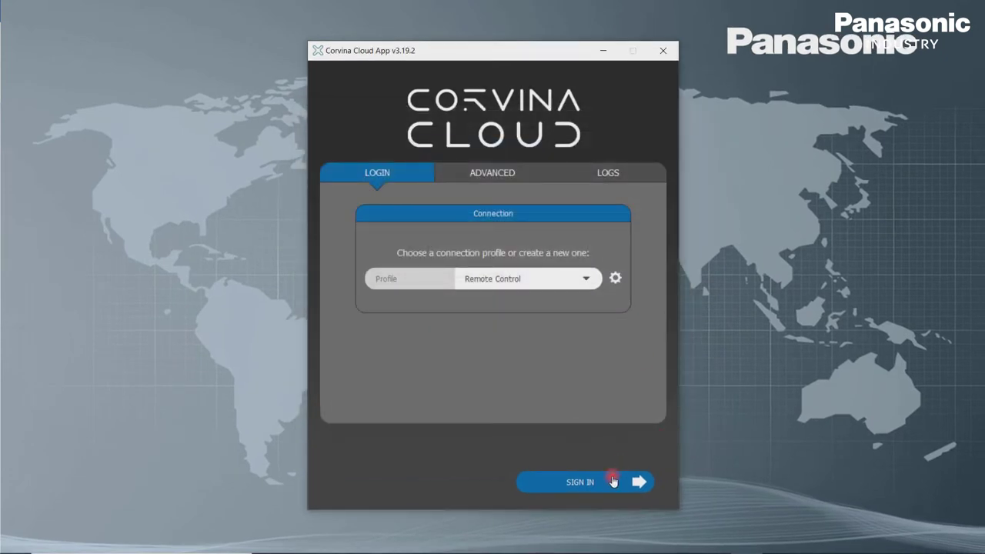
left_click(610, 485)
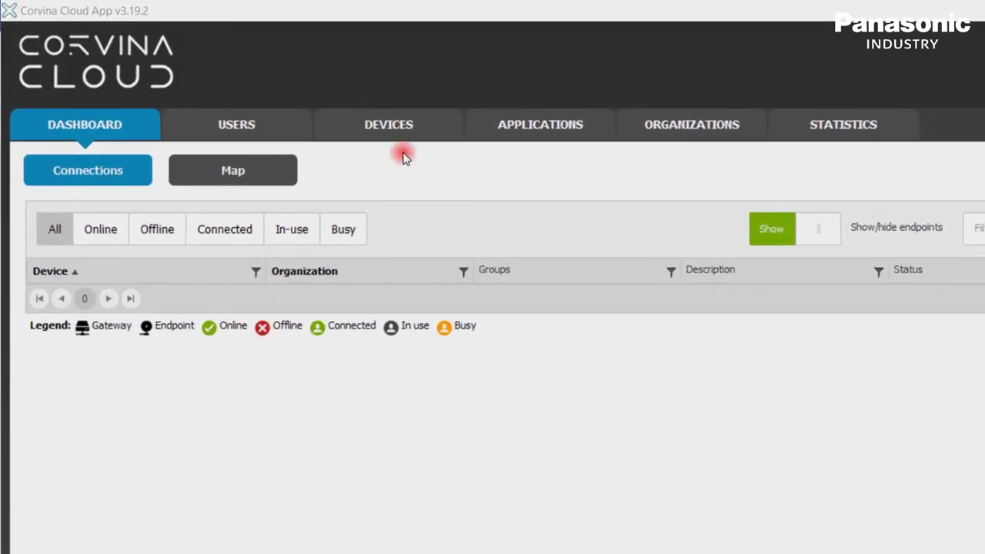
Step: Start a new gateway named FPI4C_Gateway assigned to the Panasonic organization
left_click(390, 129)
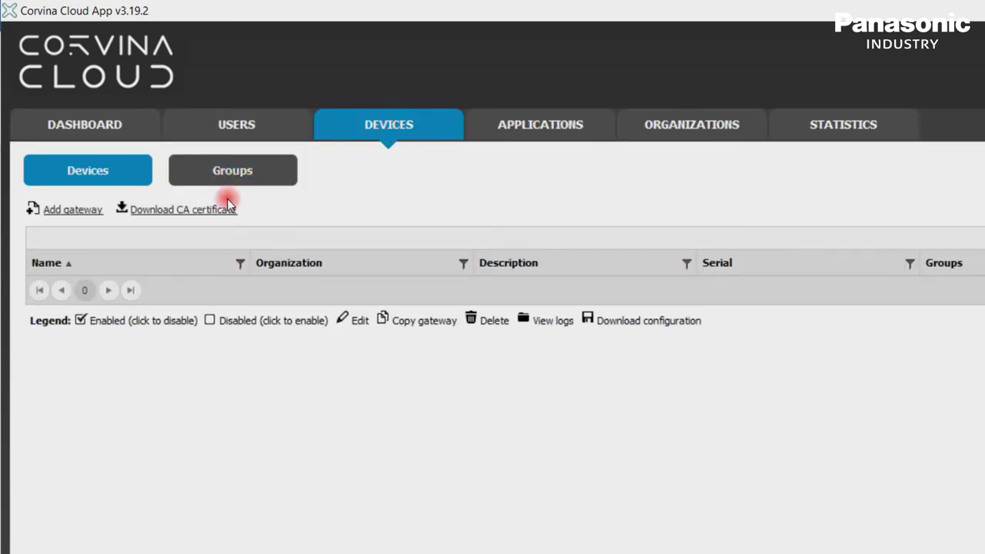
left_click(77, 210)
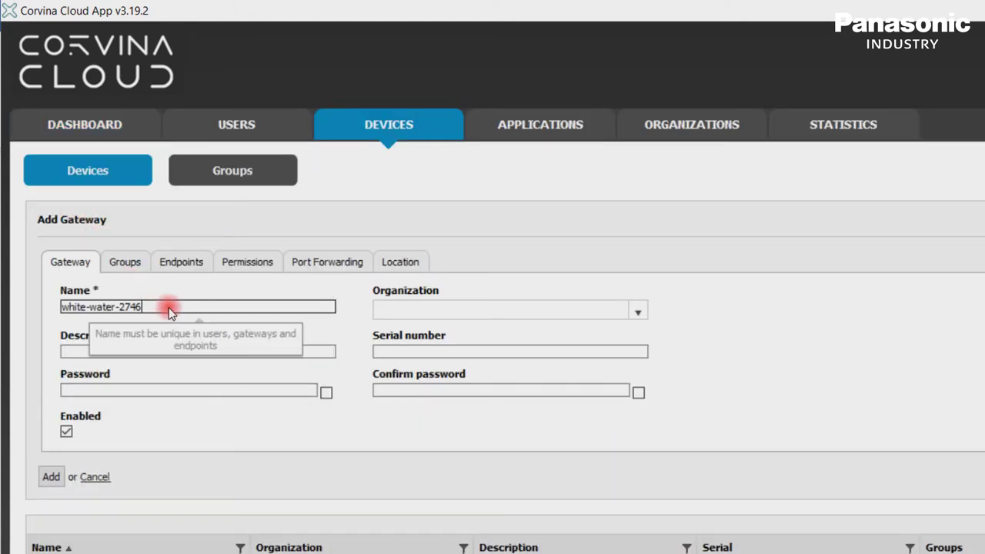
left_click_drag(168, 307, 48, 307)
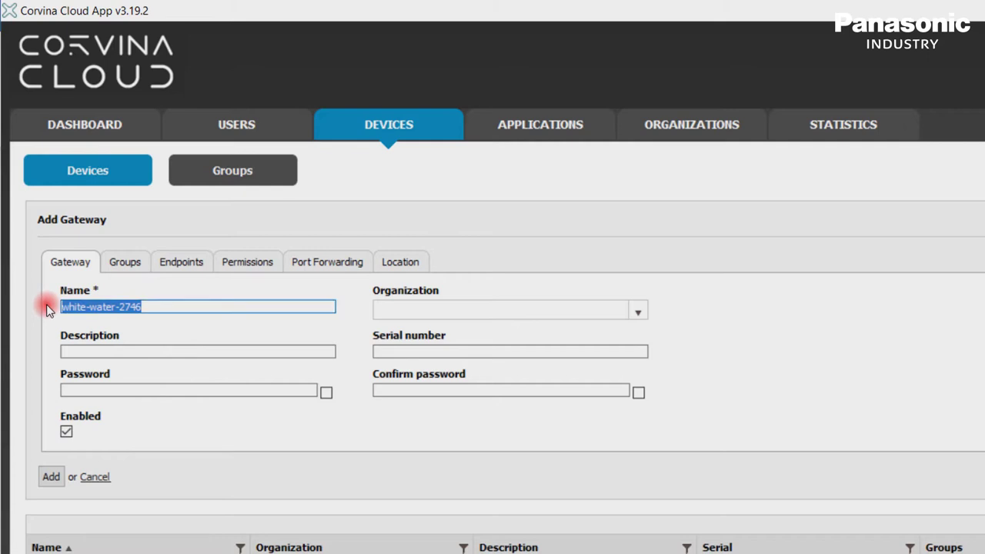
type("FPI")
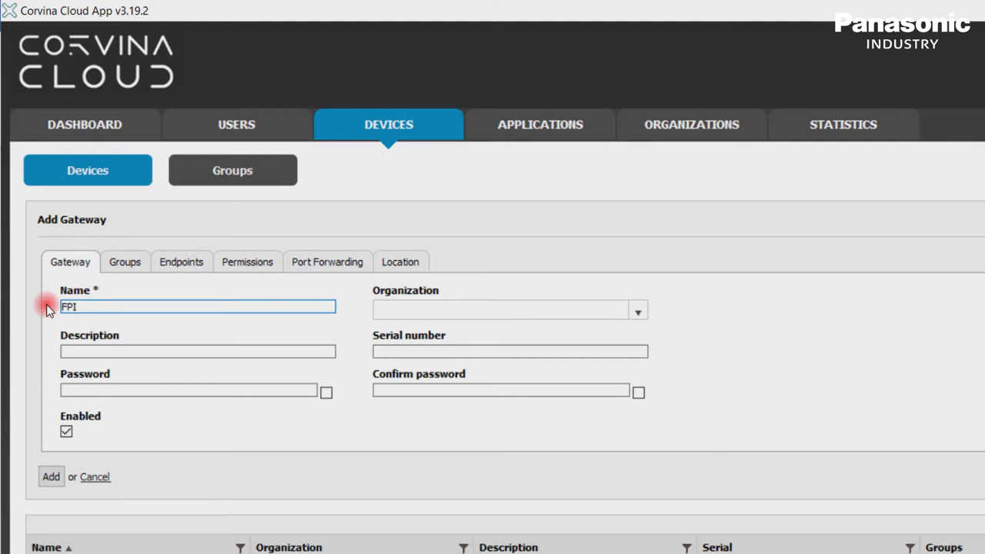
type("4C_")
type("Gater")
left_click(638, 312)
left_click(606, 342)
Step: Describe the gateway as 'Gateway to the Corvina Cloud' and enter its serial number and password
left_click(300, 352)
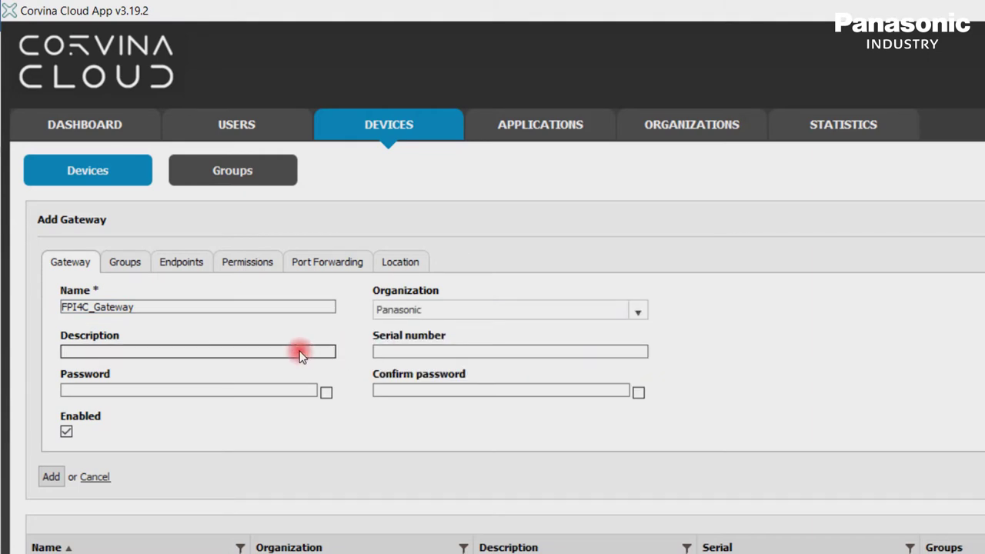
type("Gateway to the Cor")
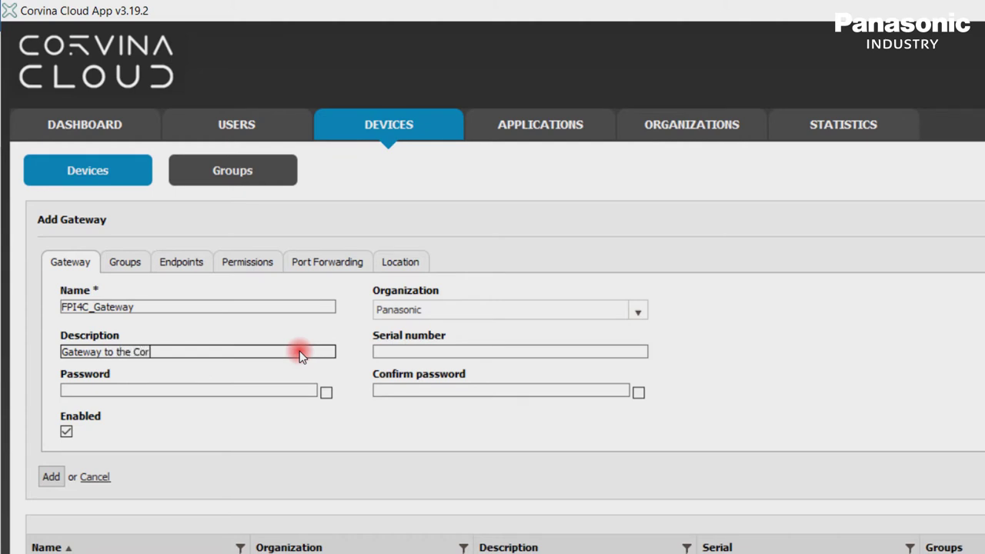
type("vina Cloud")
left_click(400, 351)
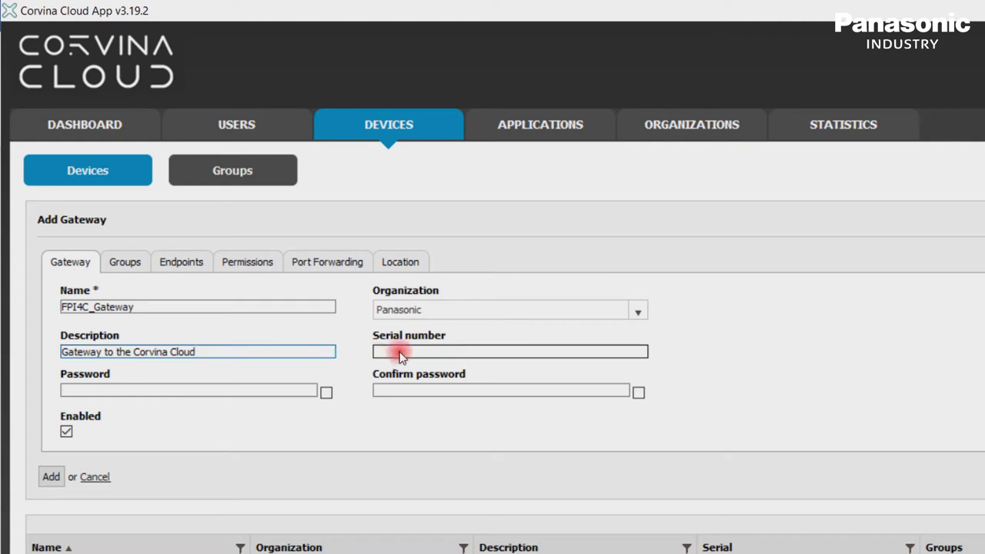
type("W")
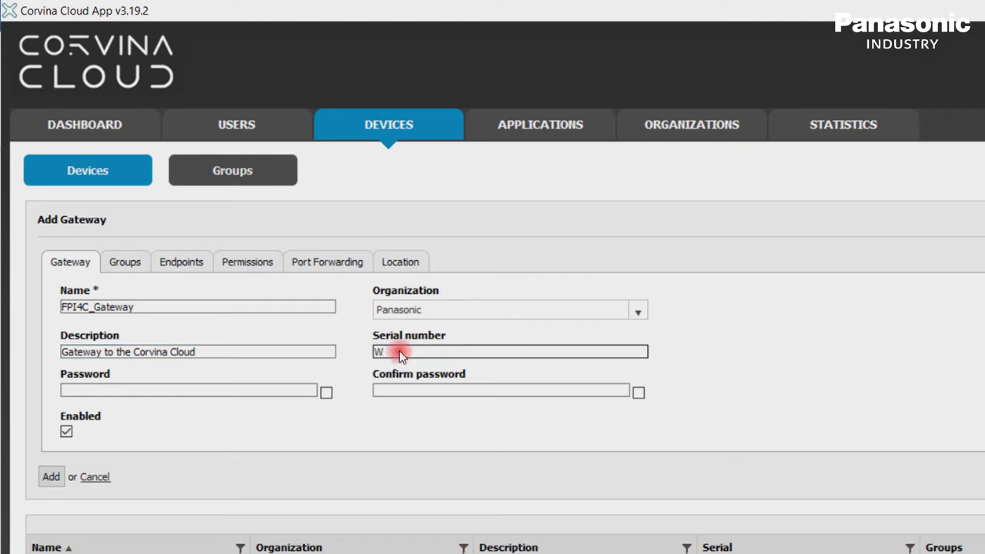
type("XC")
type("3")
type("S-PSS")
type("Q")
type("-3S")
type("TY")
left_click(259, 391)
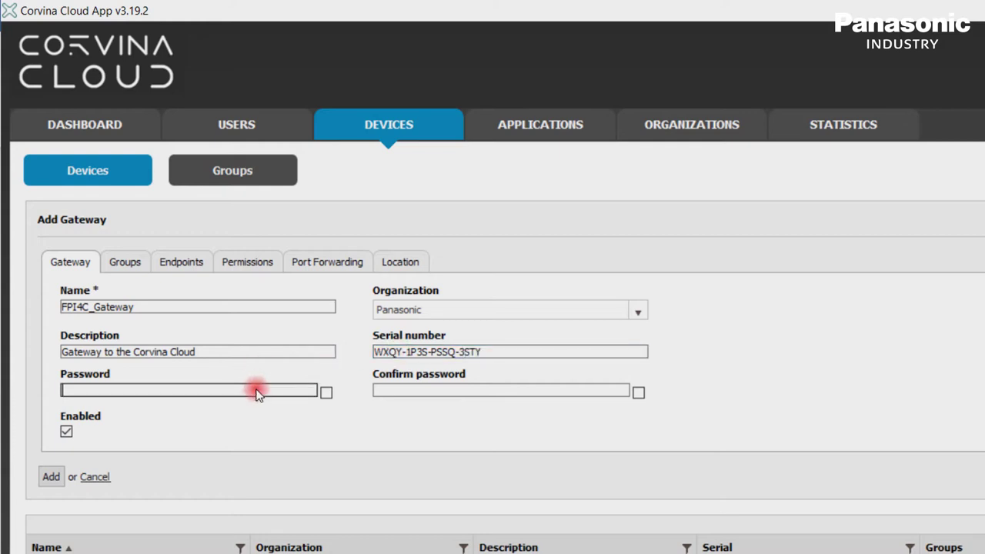
type("*****")
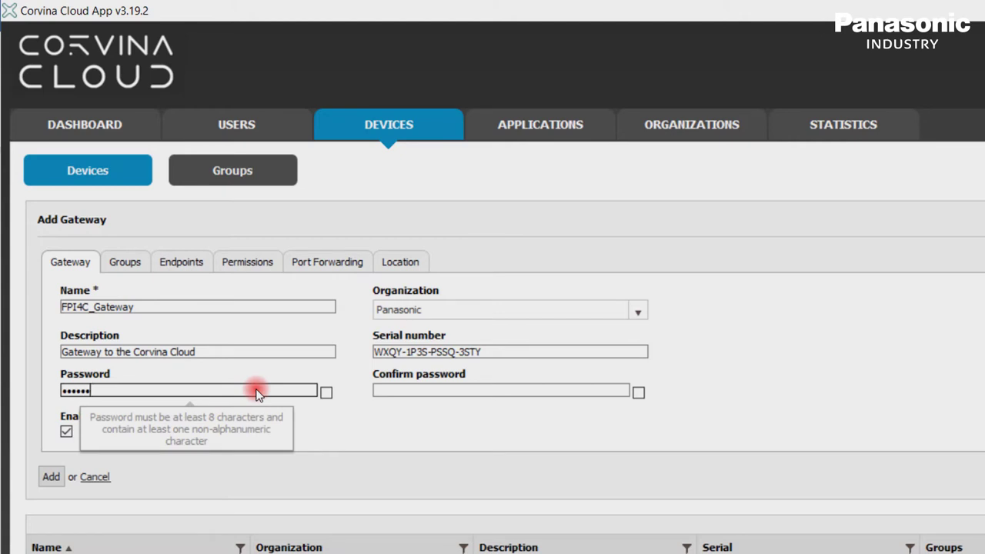
Step: Confirm the password, add FPI4C_Gateway, and view it listed offline on the dashboard
left_click(433, 390)
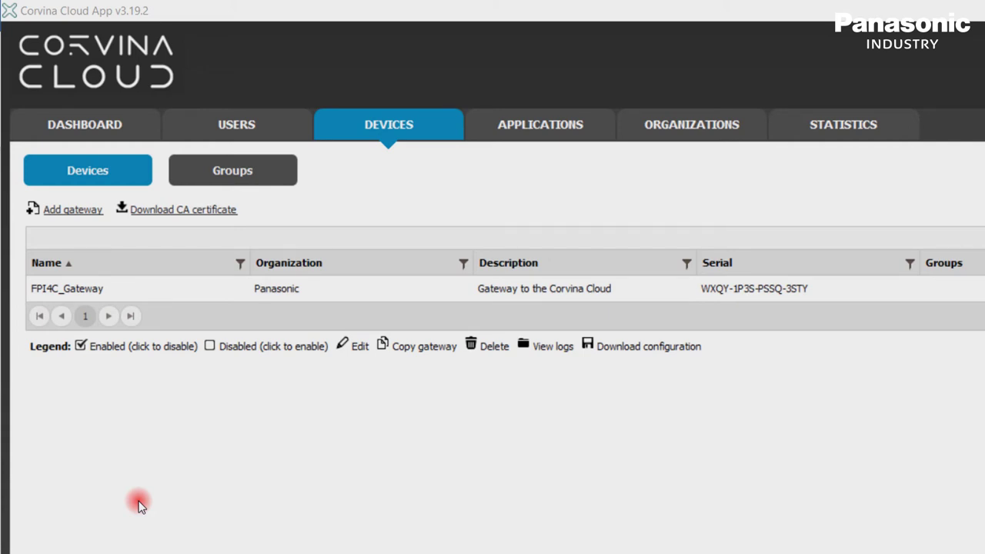
left_click(80, 123)
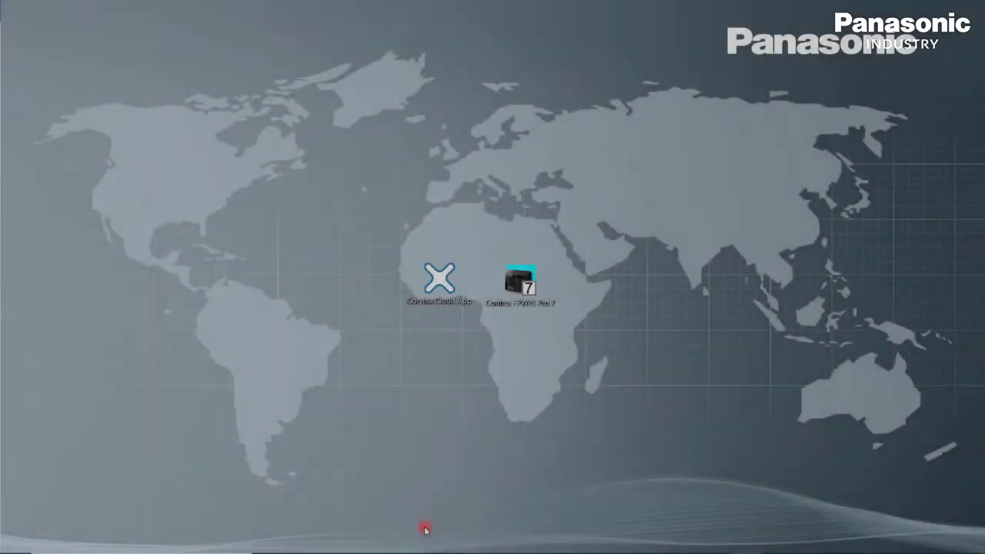
mouse_move(401, 551)
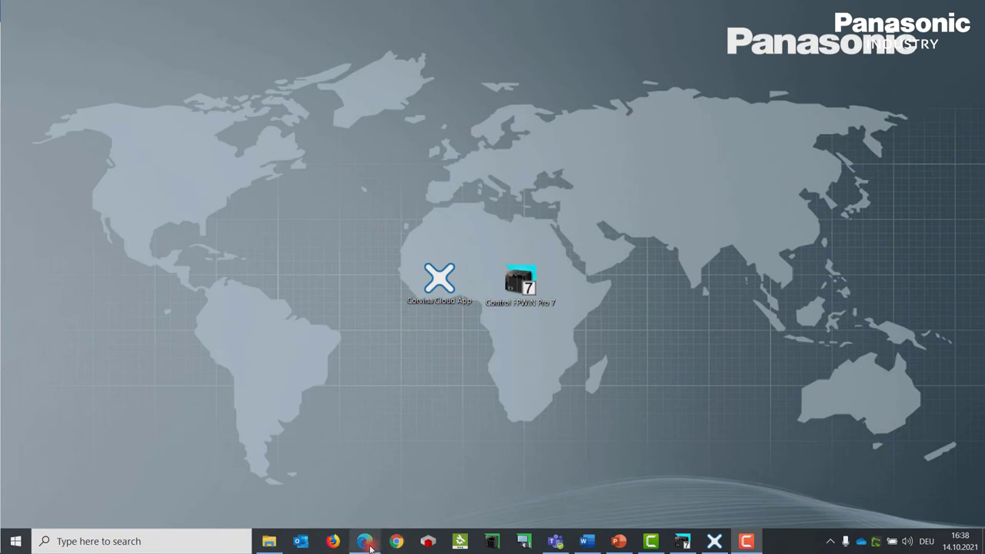
left_click(365, 541)
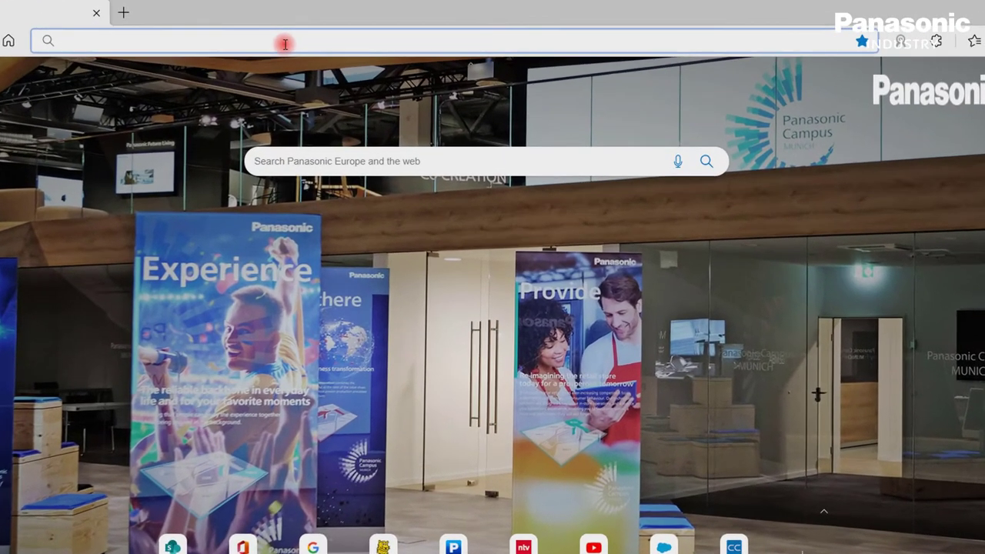
type("https://192.168.101.190/machine_config/")
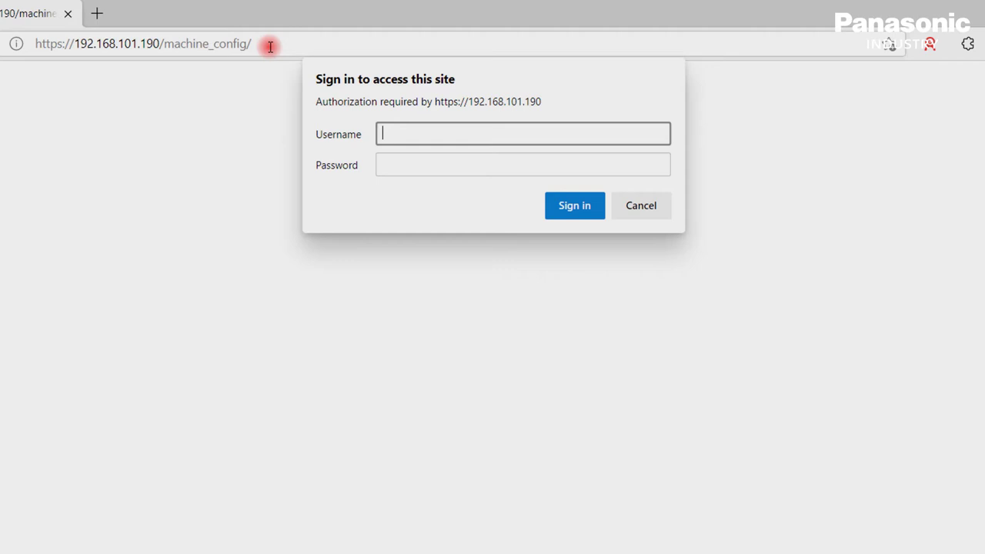
type("admin")
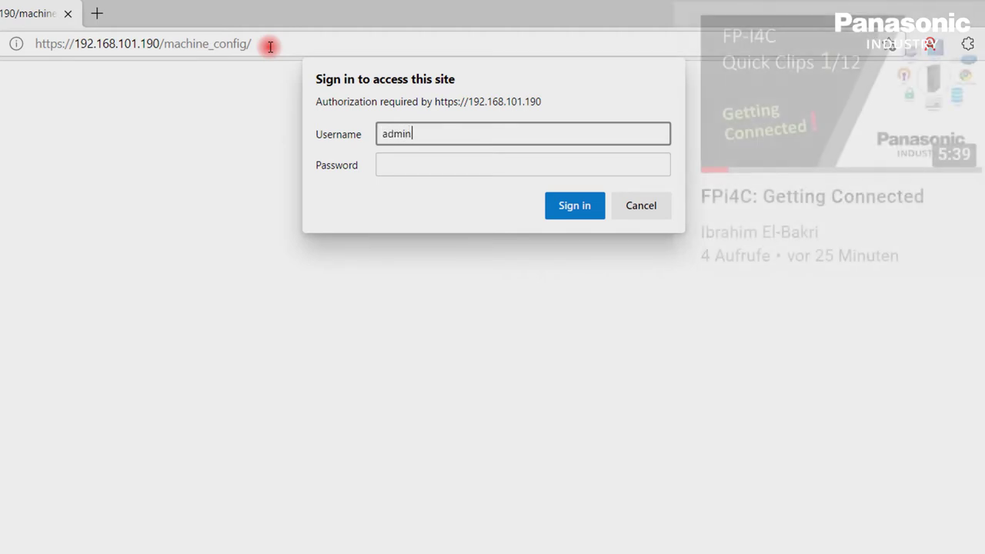
key("Tab")
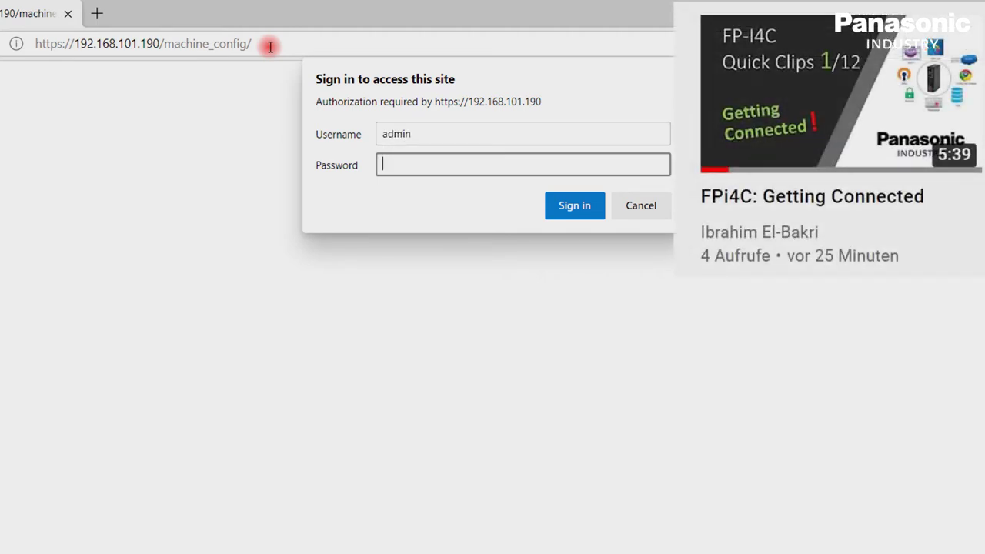
type("admin")
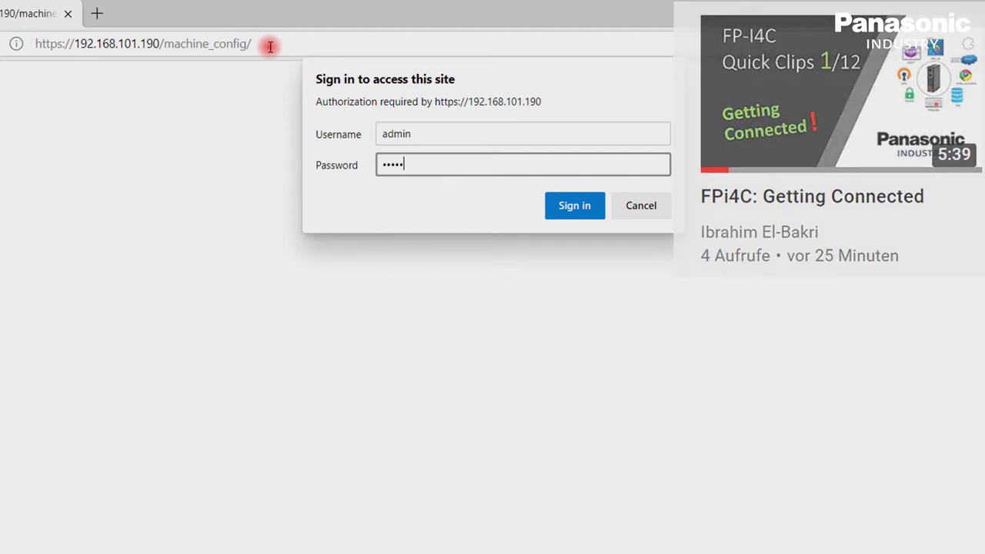
key("Return")
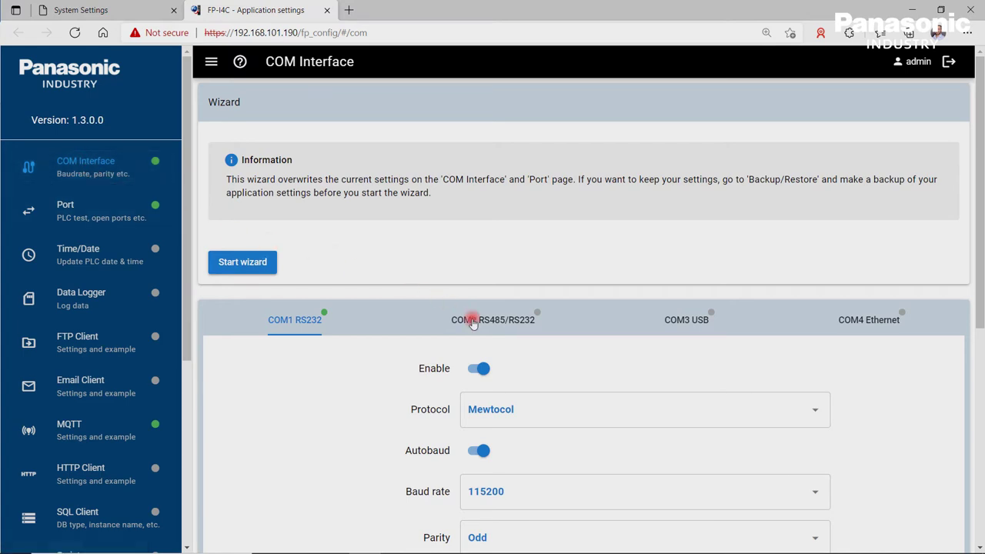
Step: Toggle COM1 RS232 off and back on, review its Mewtocol 115200 baud settings, then open Port
left_click(485, 363)
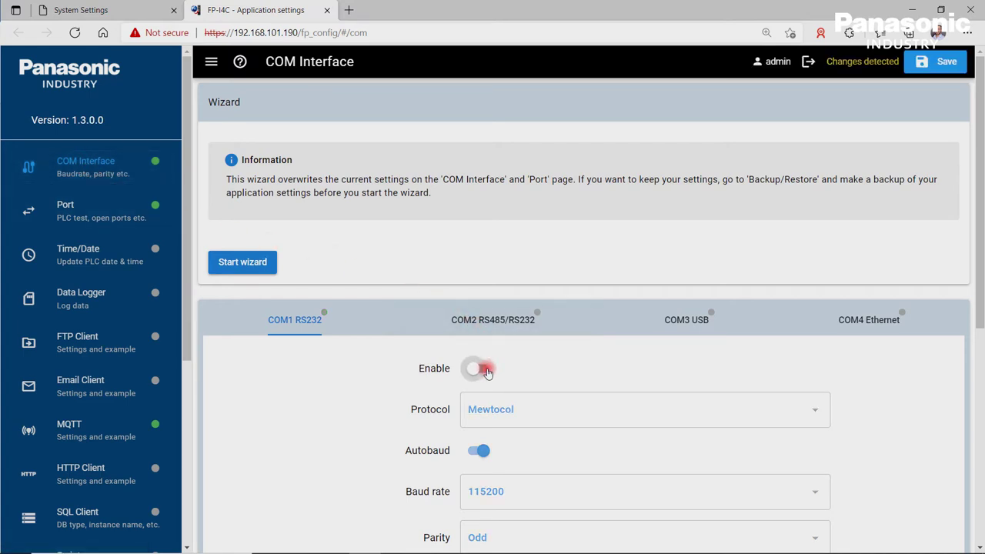
left_click(484, 369)
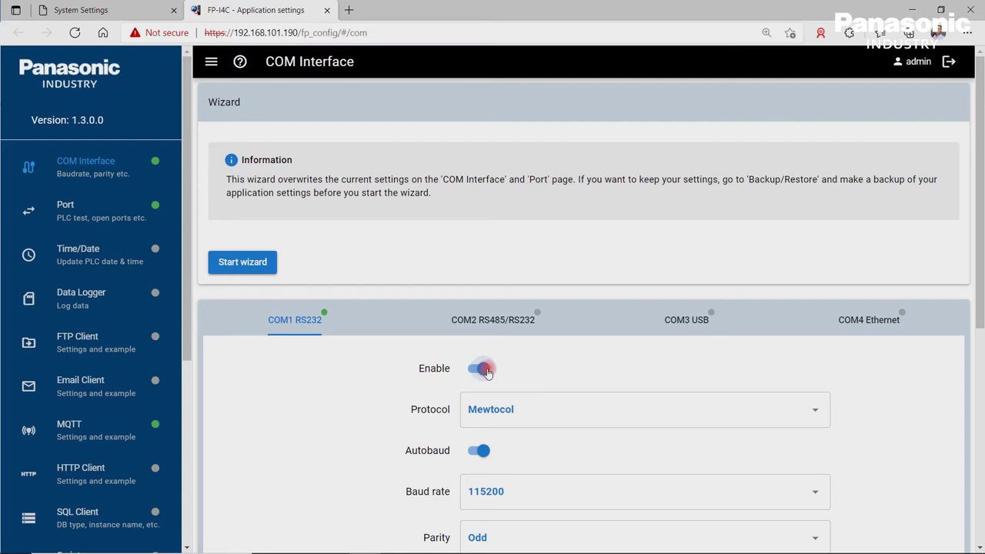
scroll(487, 369, "down", 3)
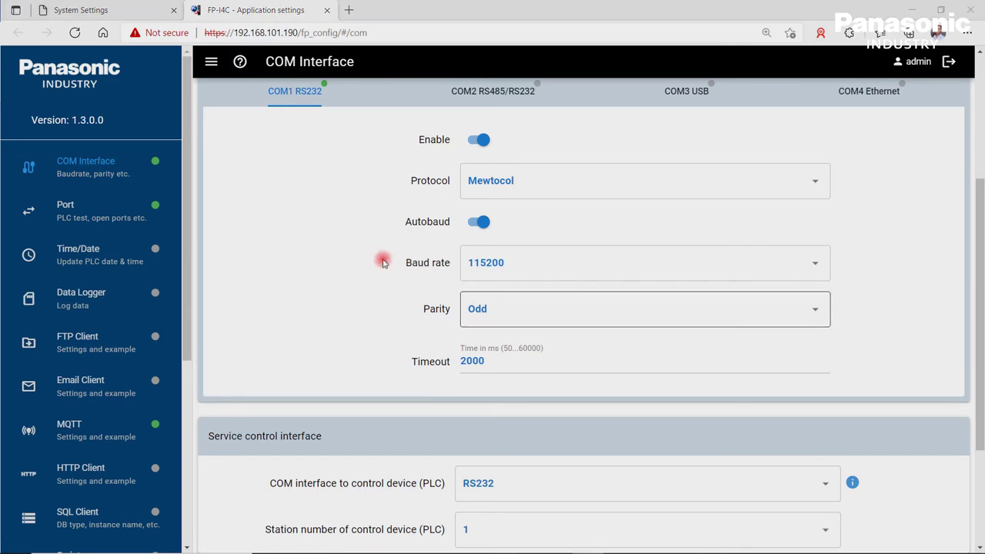
left_click(114, 213)
Step: Re-enable the Ethernet port 9094 rule, redirect it to RS232, and save
left_click(269, 412)
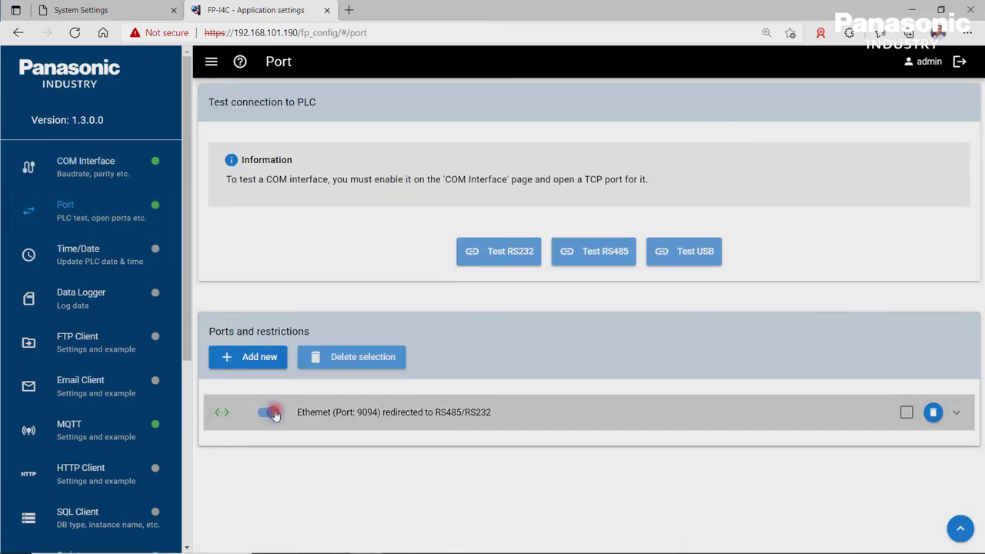
left_click(269, 413)
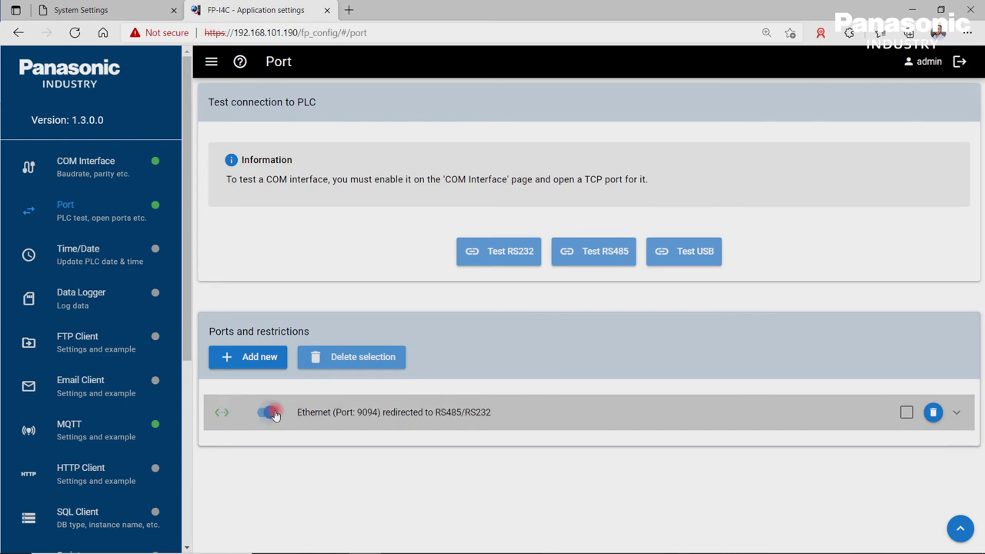
left_click(962, 414)
scroll(736, 451, "down", 2)
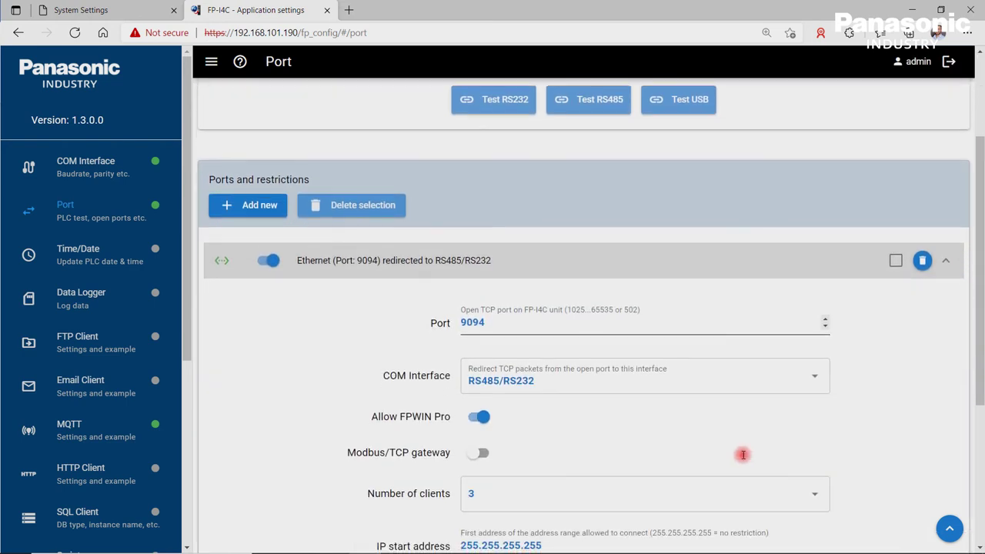
left_click(821, 384)
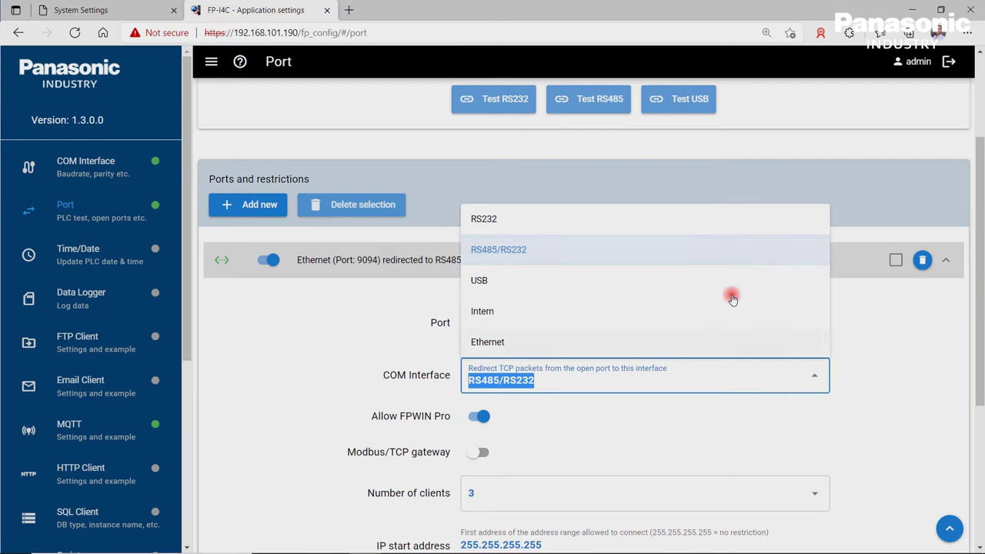
left_click(656, 221)
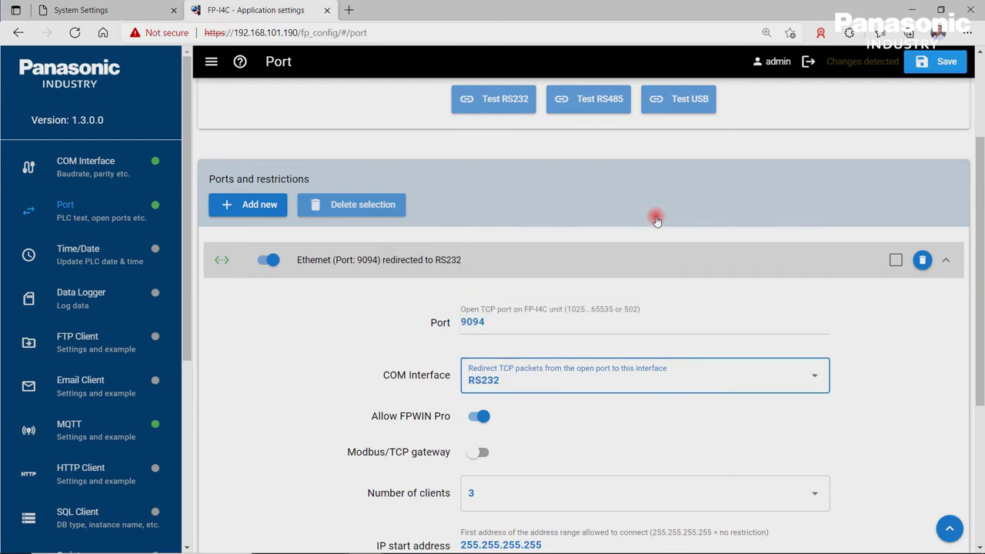
left_click(937, 66)
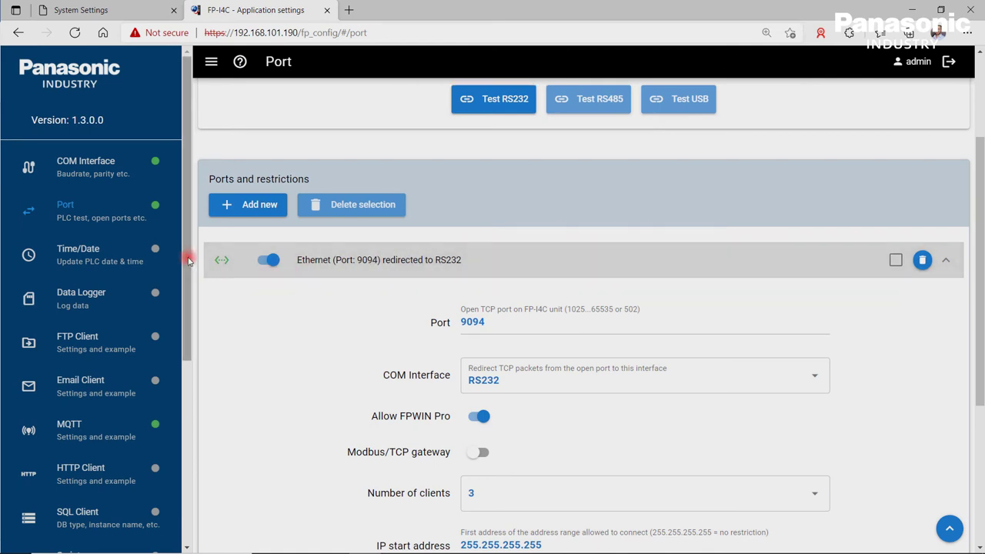
Step: Open the Cloud Service settings under System Configuration > Services for editing
left_click_drag(188, 260, 138, 478)
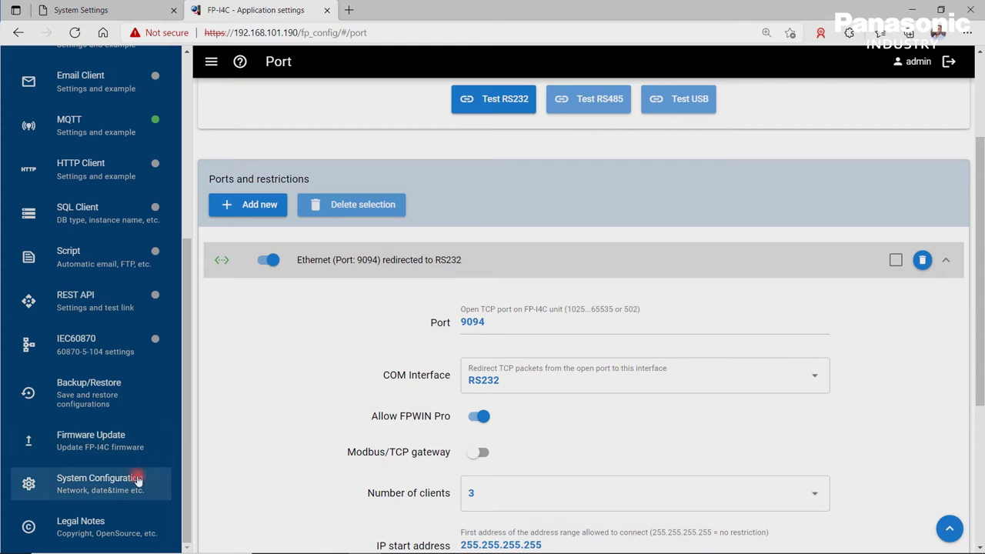
left_click(138, 479)
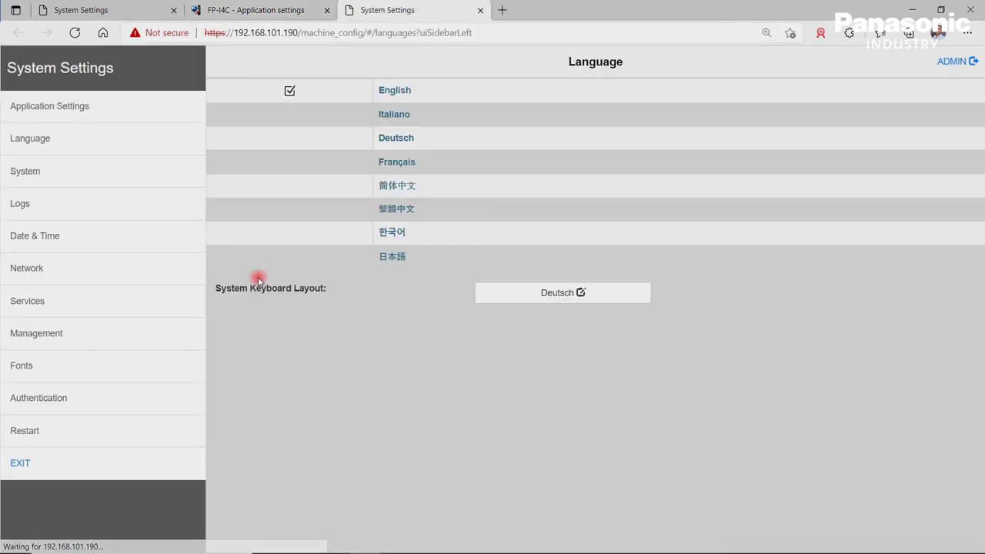
left_click(89, 301)
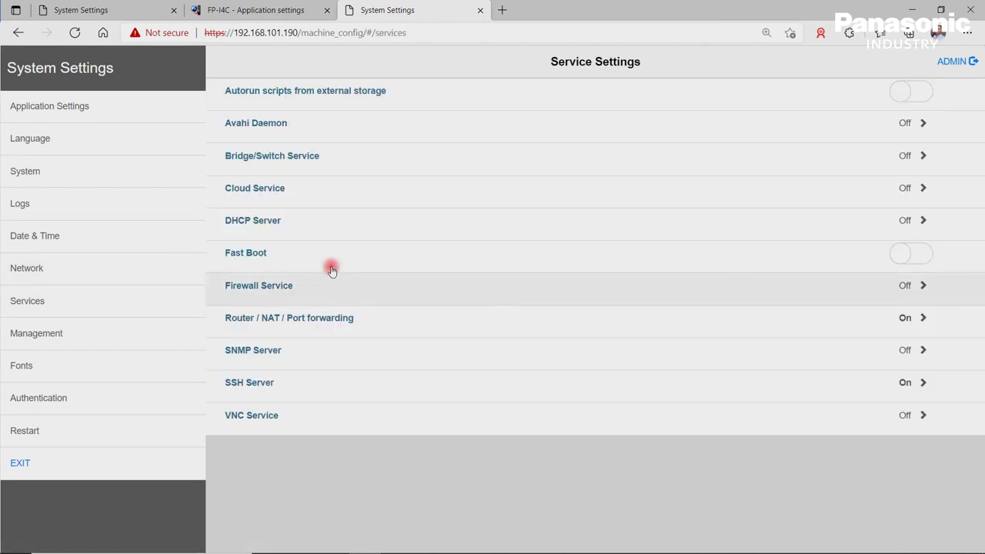
left_click(348, 196)
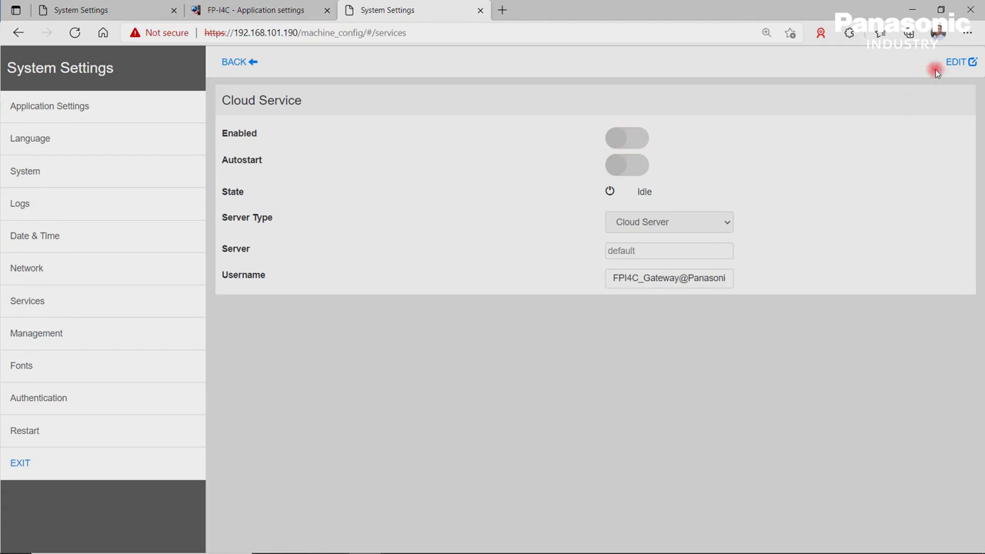
left_click(958, 63)
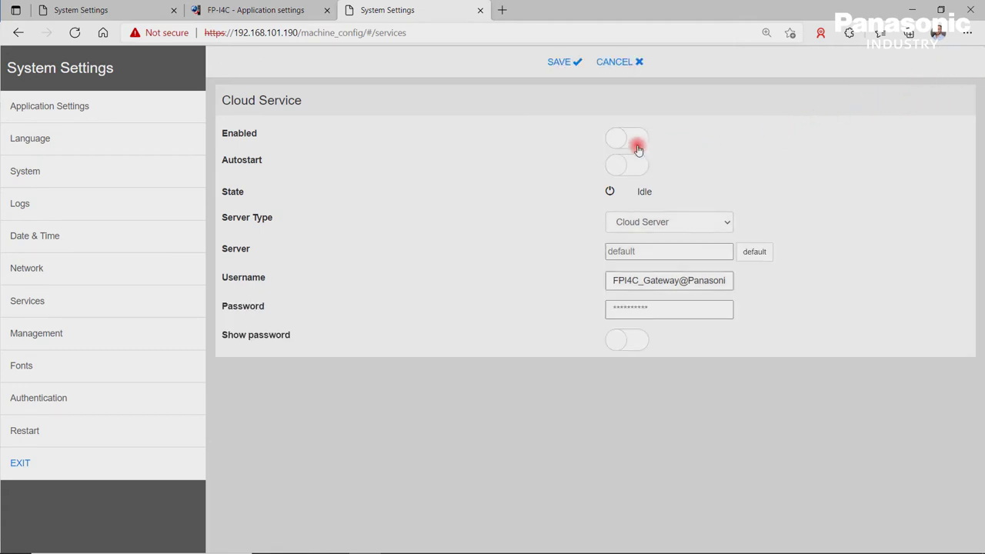
Step: Enable the Cloud Service with autostart, keep the Cloud Server type, and check the username and password
left_click(637, 138)
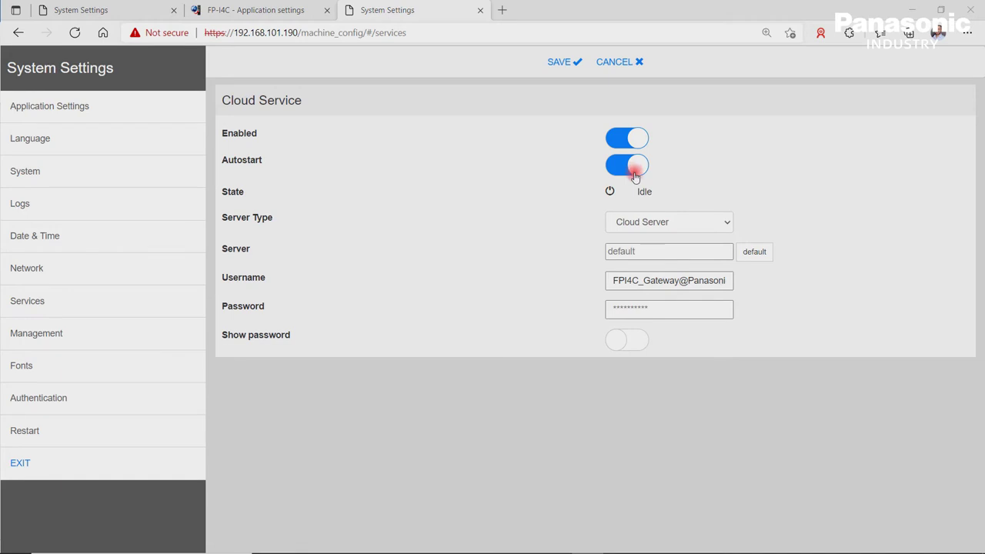
left_click(727, 225)
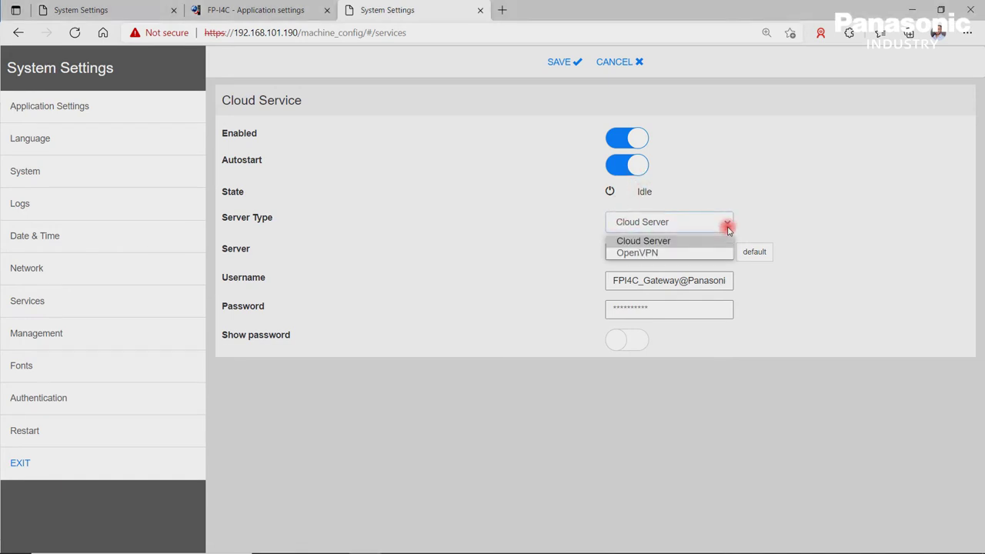
left_click(727, 226)
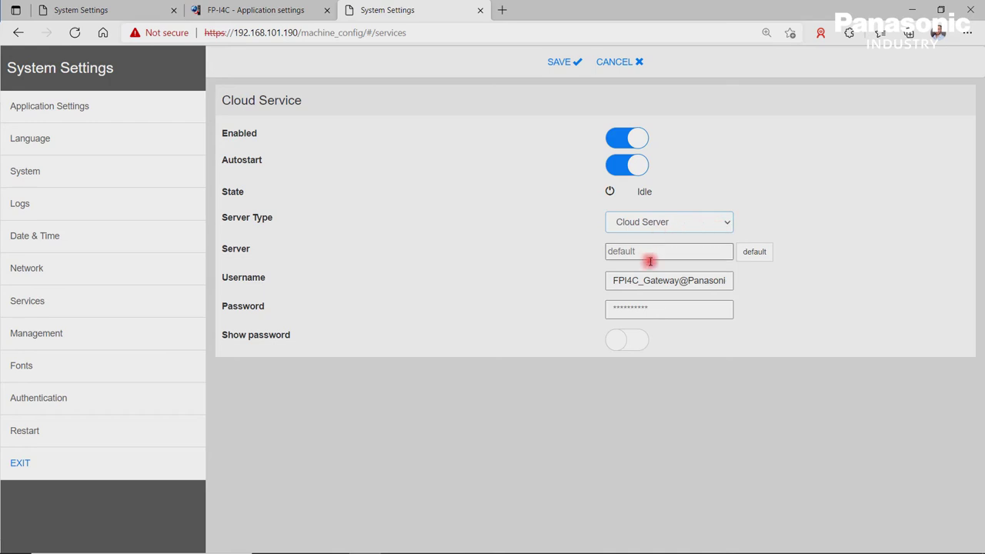
left_click(613, 281)
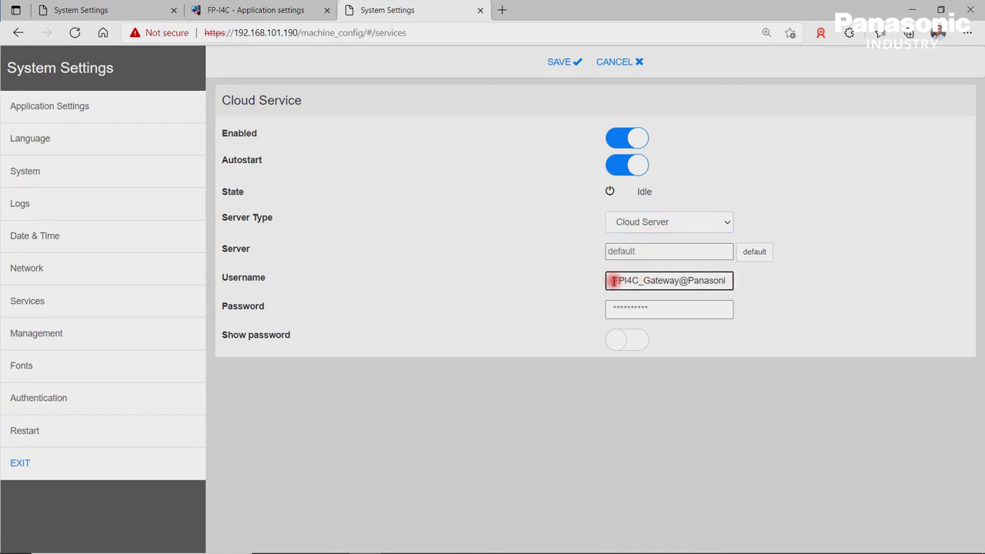
left_click_drag(613, 282, 736, 290)
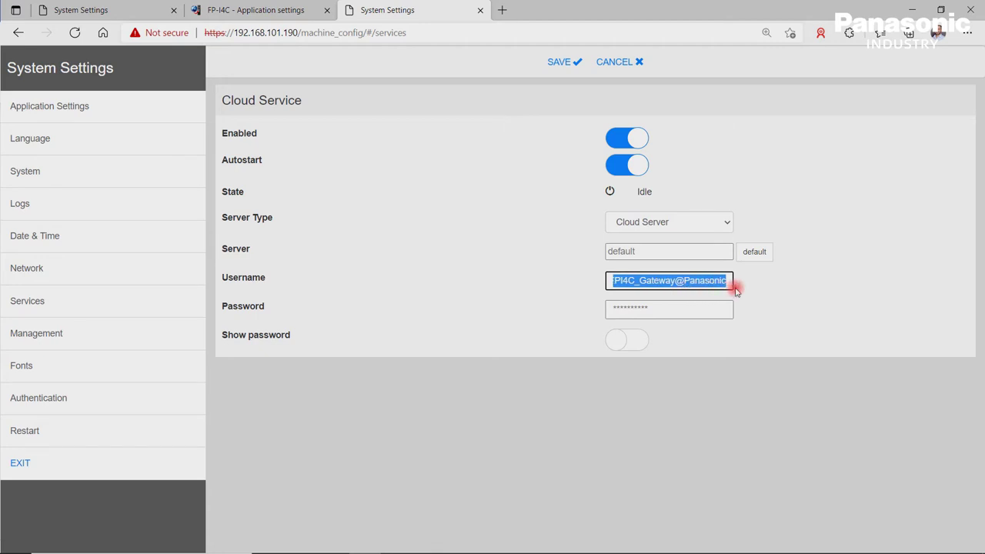
left_click(680, 308)
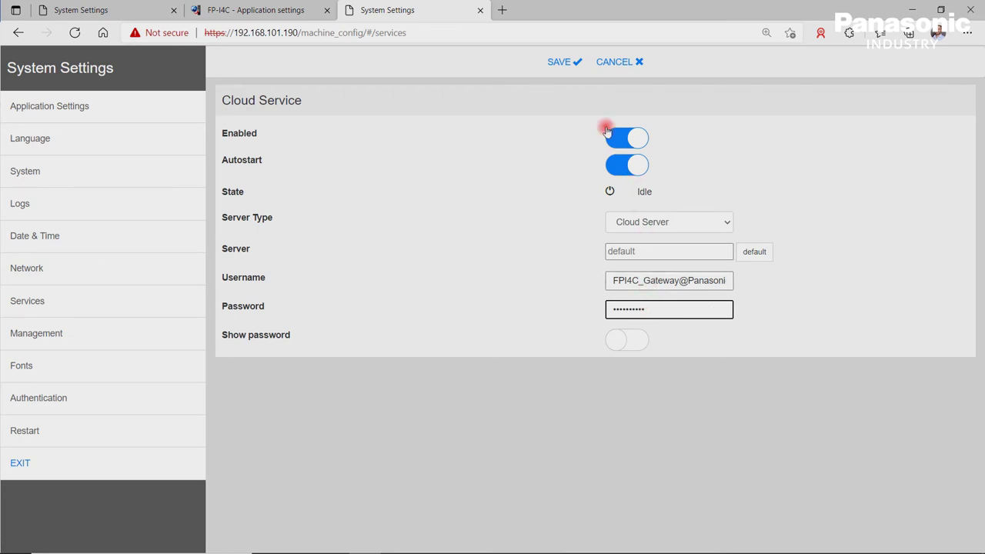
Step: Save the Cloud Service settings so the gateway connects to the cloud
left_click(564, 65)
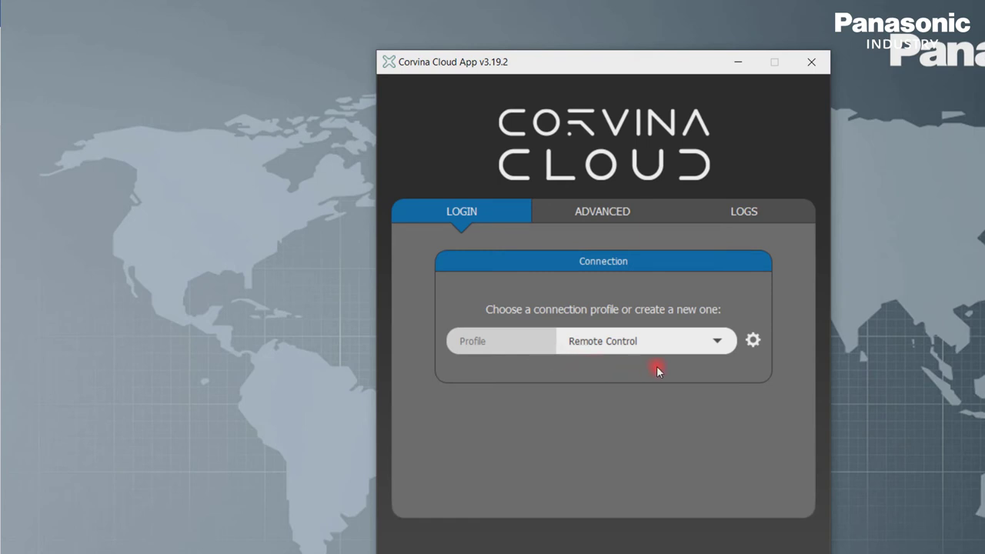
left_click(753, 344)
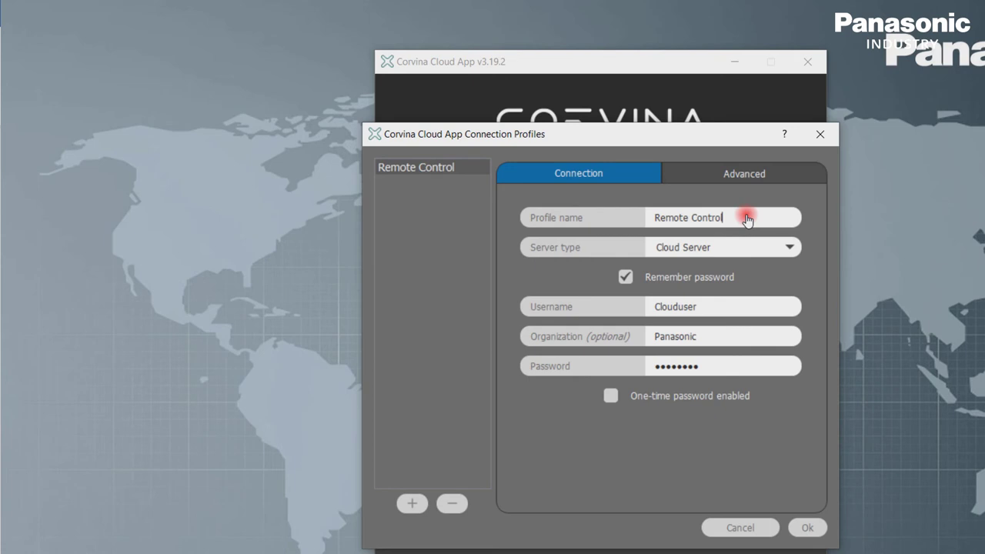
left_click_drag(746, 218, 636, 213)
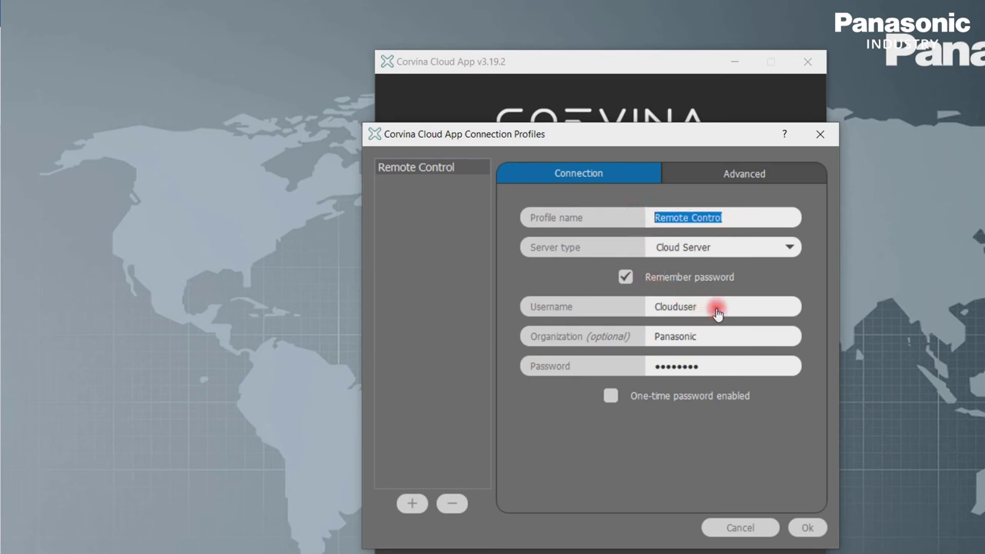
double_click(681, 311)
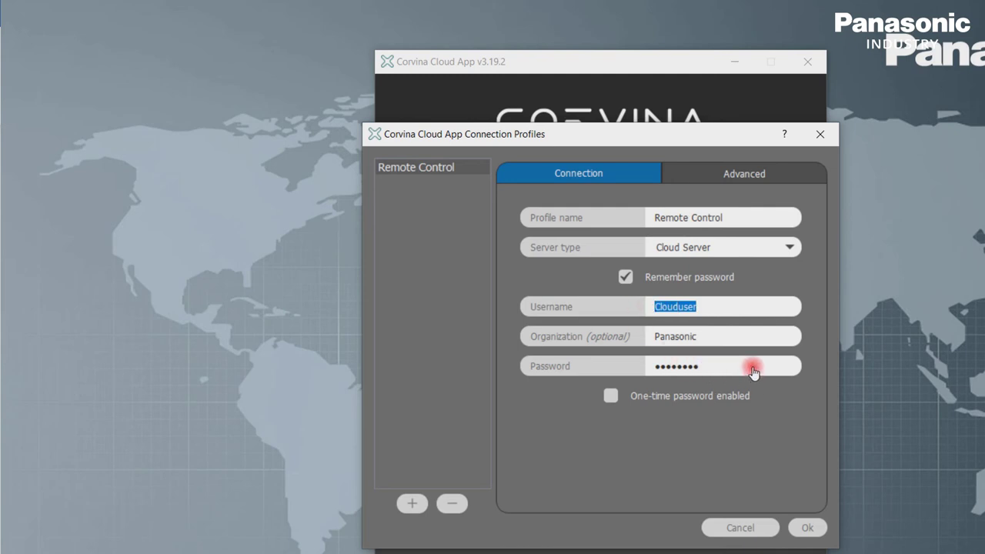
left_click_drag(752, 370, 623, 368)
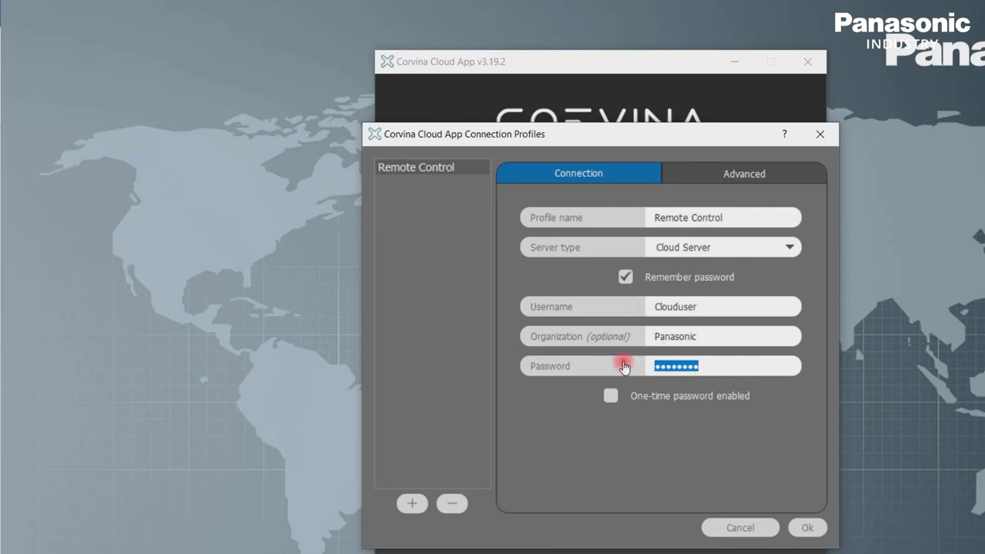
left_click(807, 530)
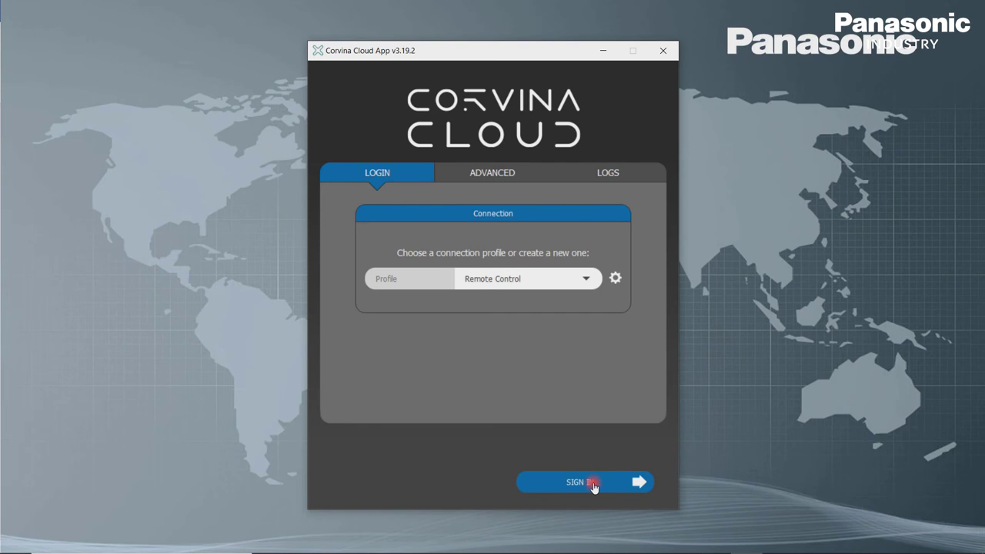
Step: Sign in with the Remote Control profile so the Dashboard lists FPI4C_Gateway as online
left_click(594, 487)
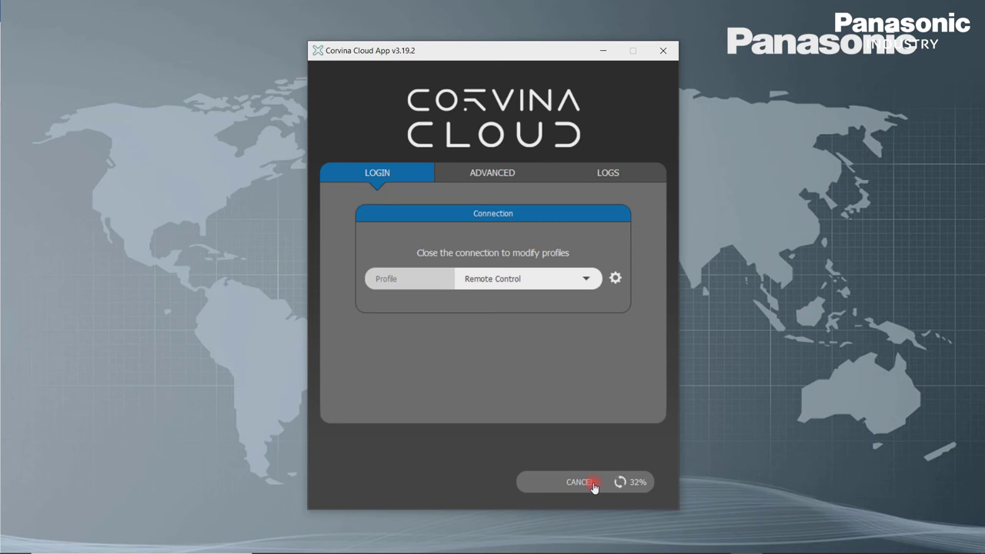
left_click(594, 485)
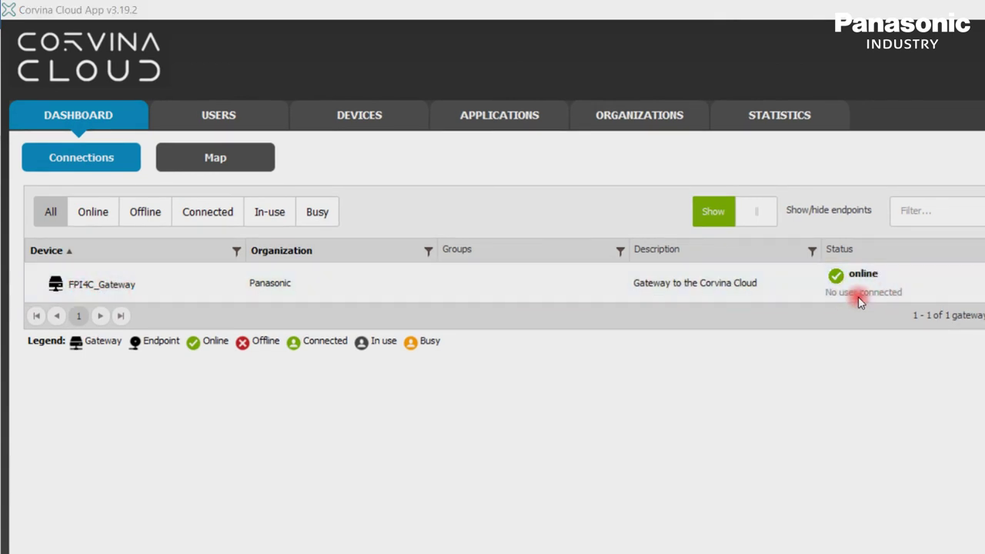
Step: Open the FPI4C_Gateway device and connect to it, receiving VPN IP 192.18.189.87
double_click(132, 281)
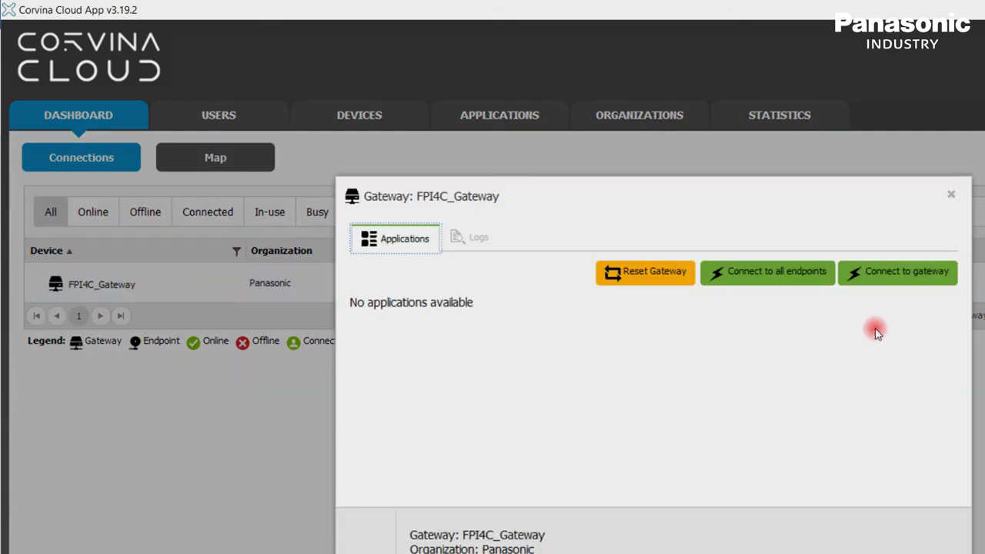
left_click(897, 278)
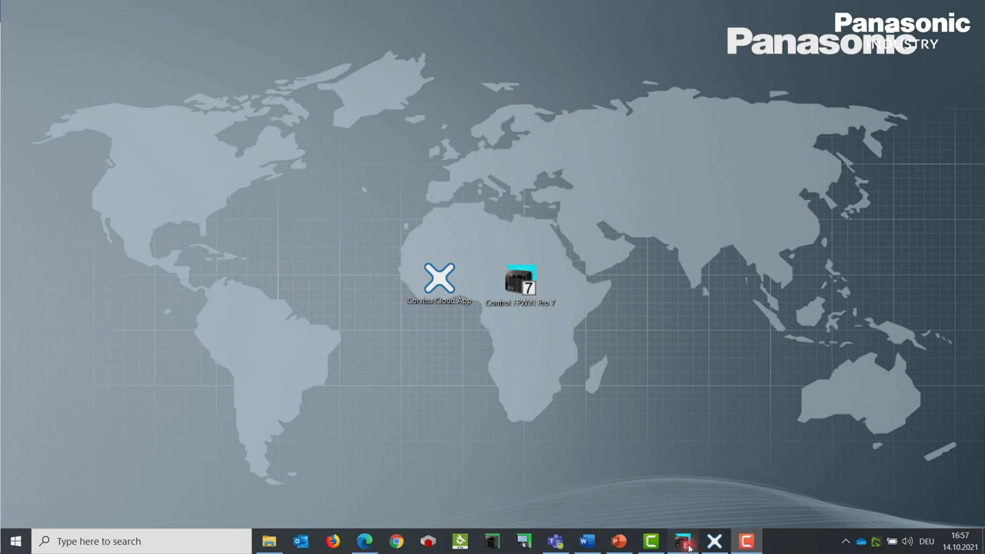
Step: In FPWIN Pro's communication parameters, keep Ethernet and enable automatic IP address acquisition
left_click(683, 543)
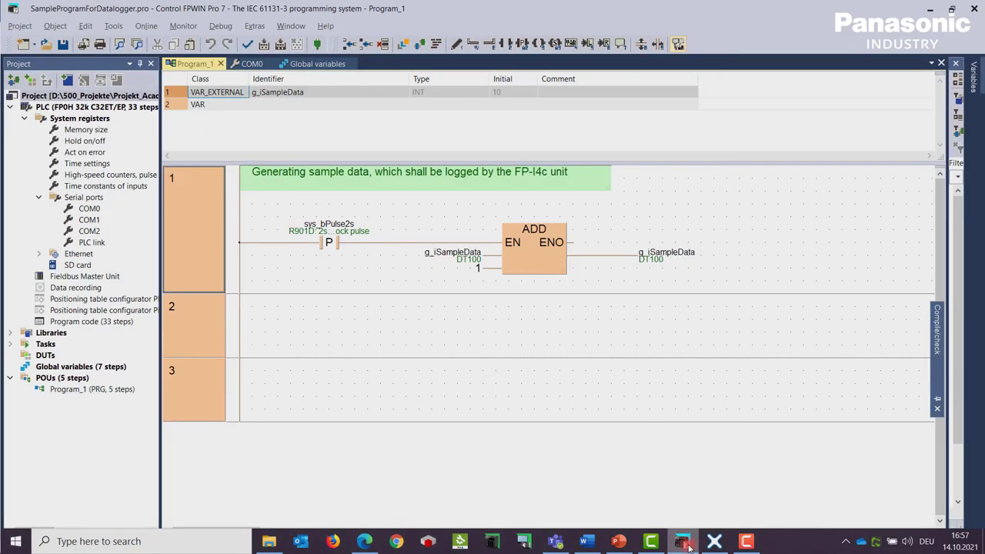
left_click(146, 26)
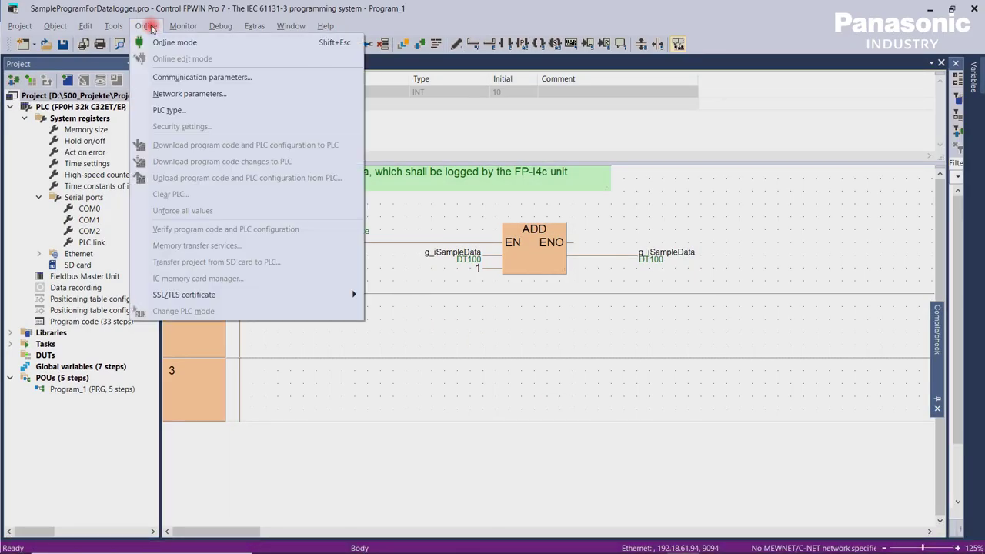
left_click(205, 79)
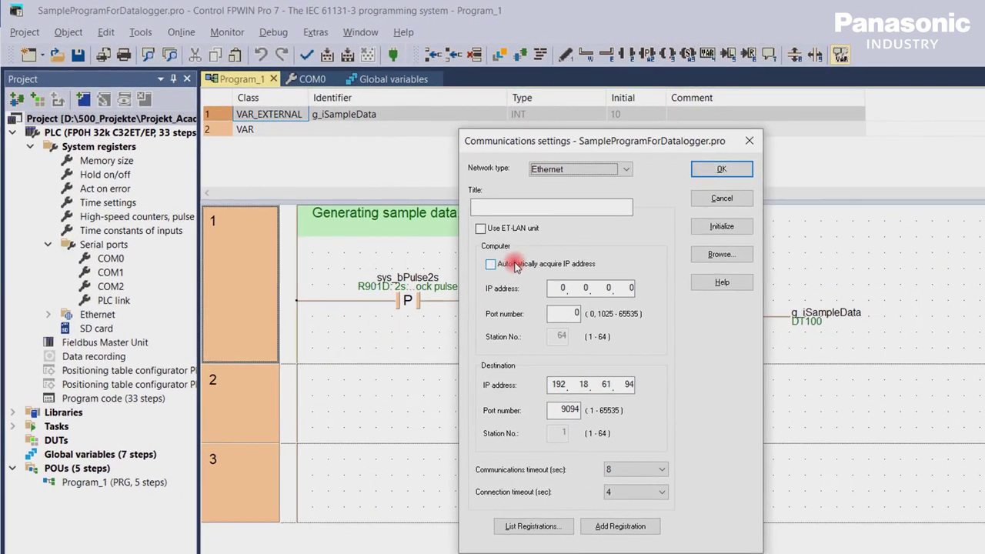
left_click(608, 170)
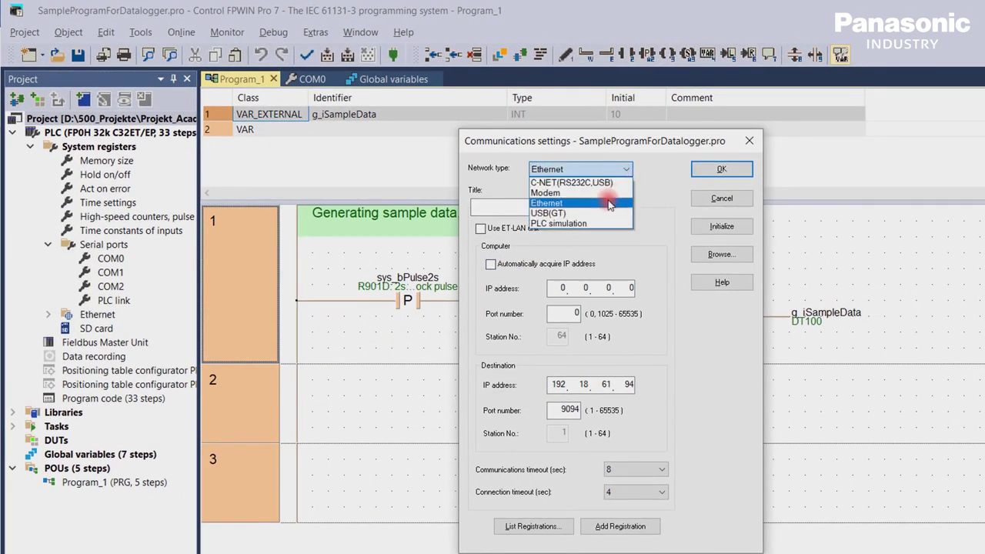
left_click(609, 203)
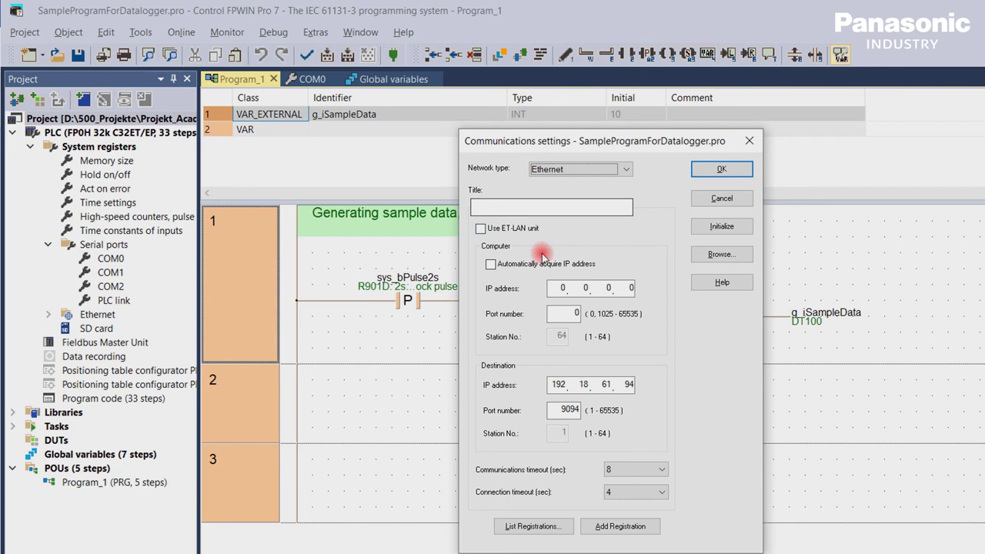
left_click(490, 265)
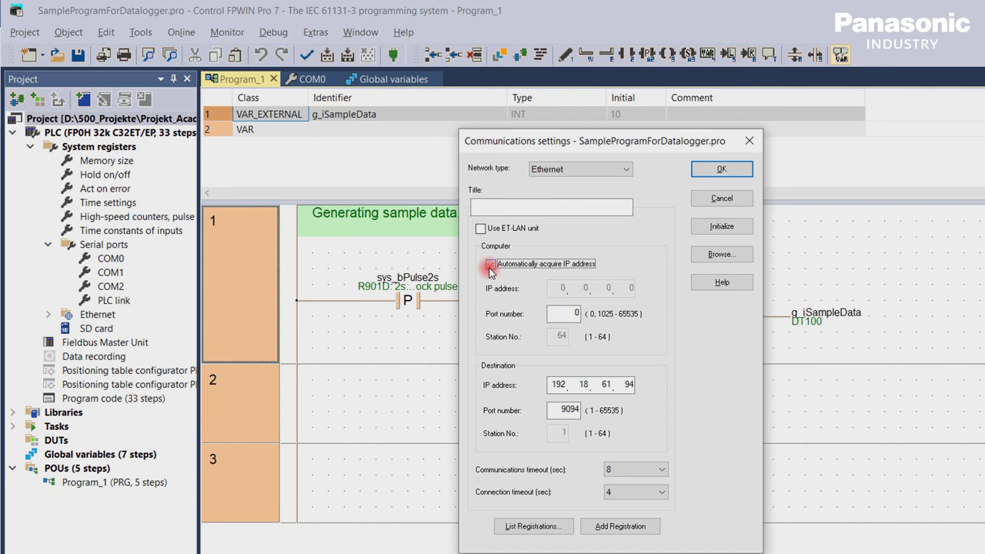
Step: Set the destination IP to 192.18.189.87 with port 9094 and apply the settings
double_click(607, 386)
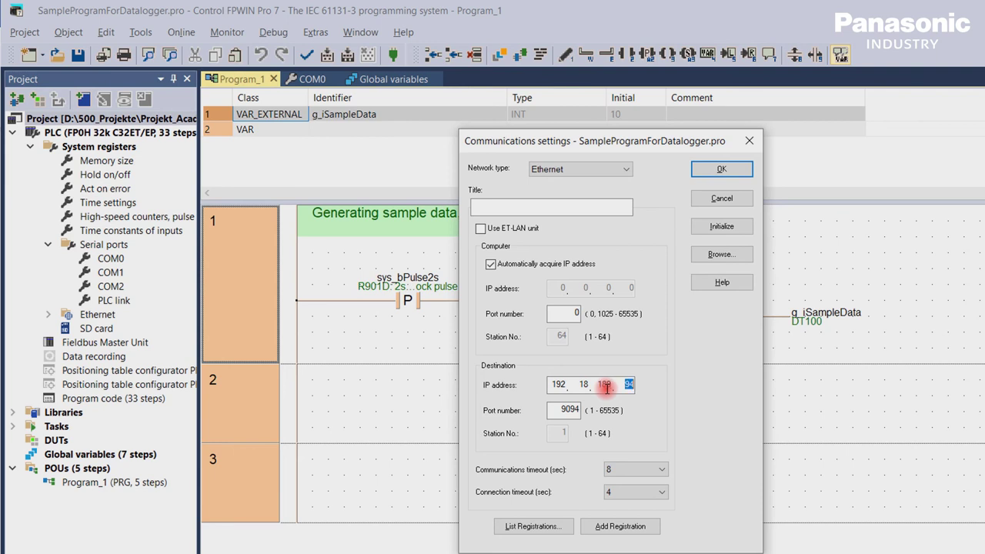
double_click(624, 383)
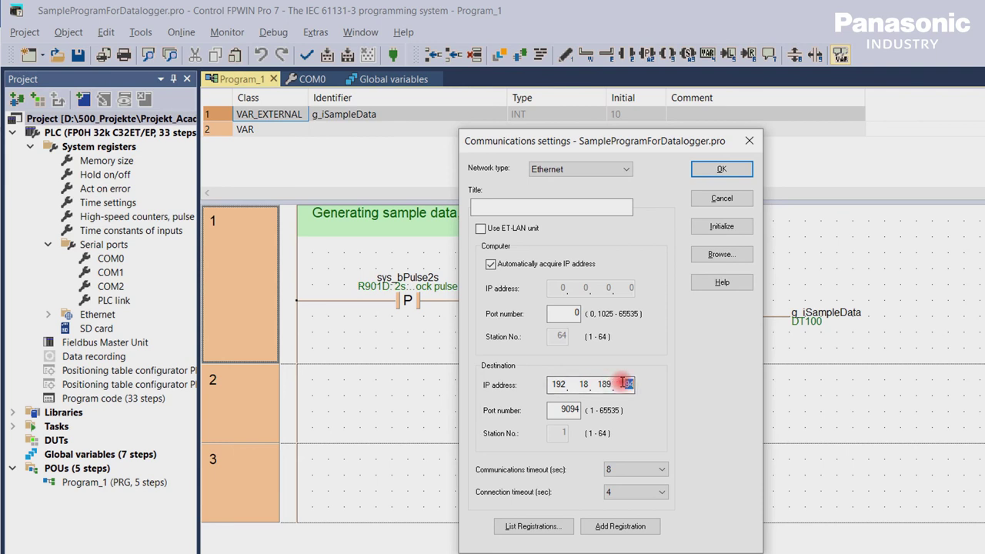
type("87")
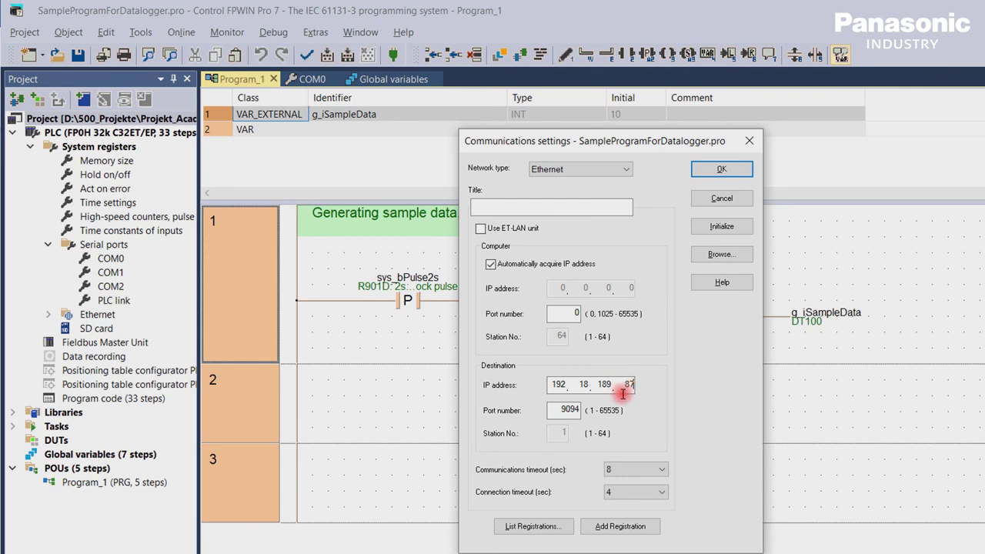
left_click(565, 409)
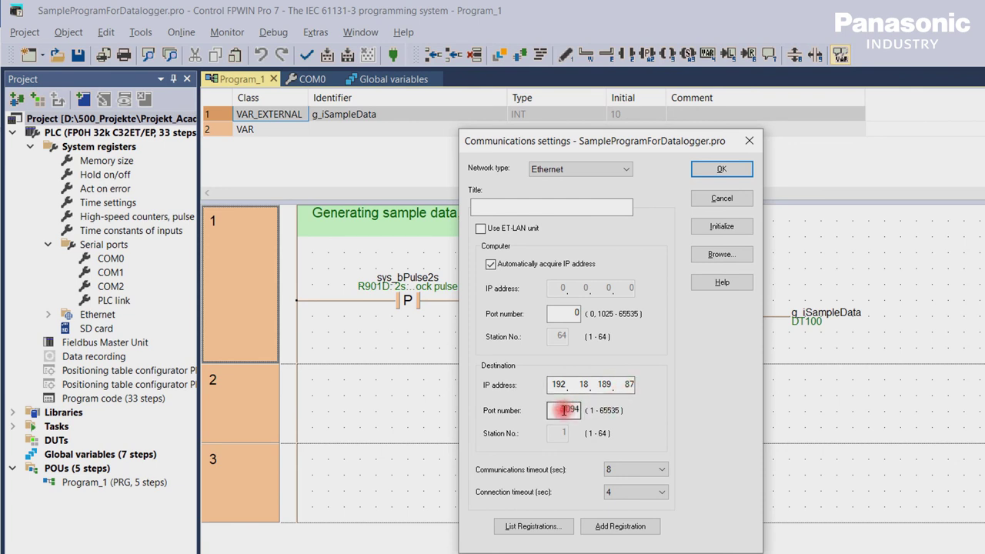
left_click_drag(566, 410, 590, 412)
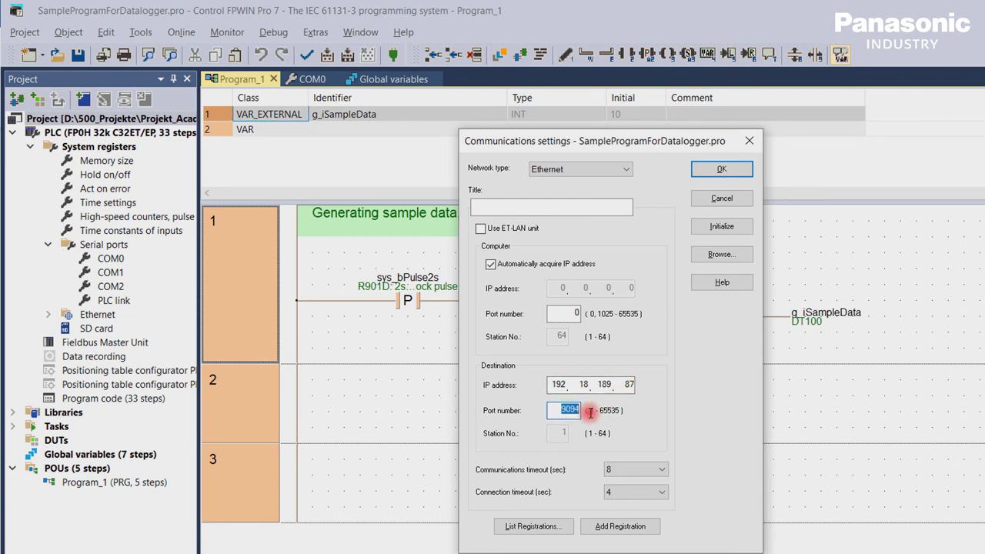
left_click(723, 170)
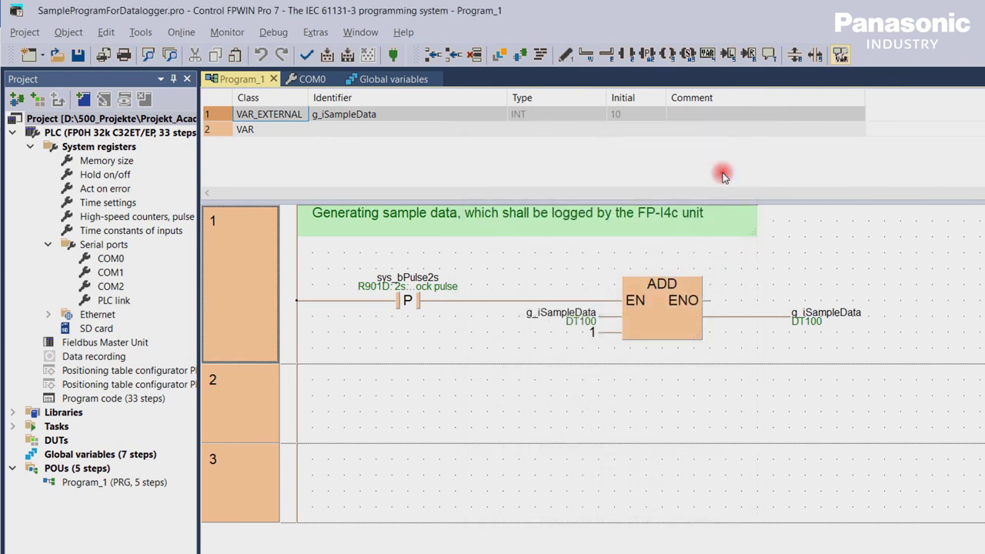
Step: Switch FPWIN Pro to online mode to monitor g_iSampleData counting live
left_click(393, 56)
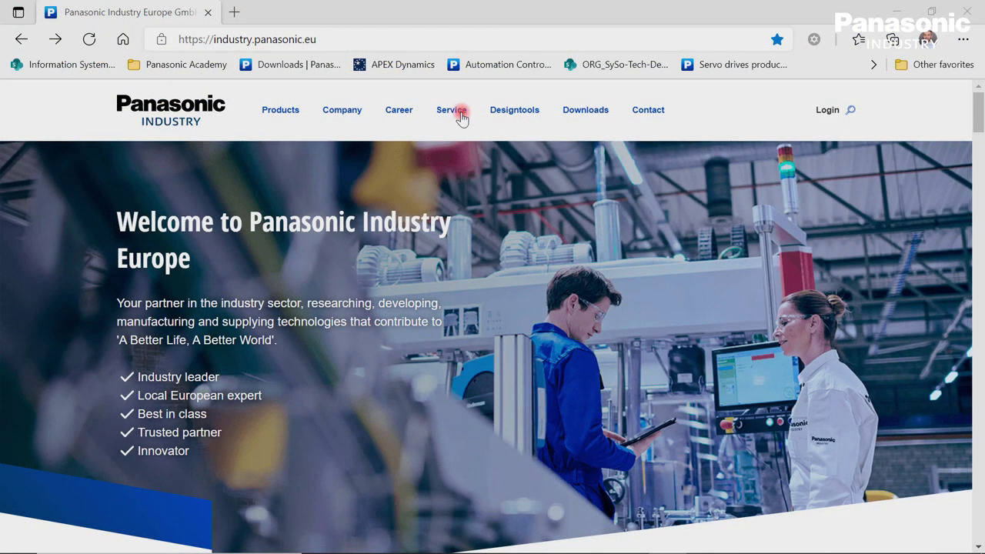
Step: Go to the Academy page under Service > Seminars & trainings on the Panasonic Industry site
left_click(462, 117)
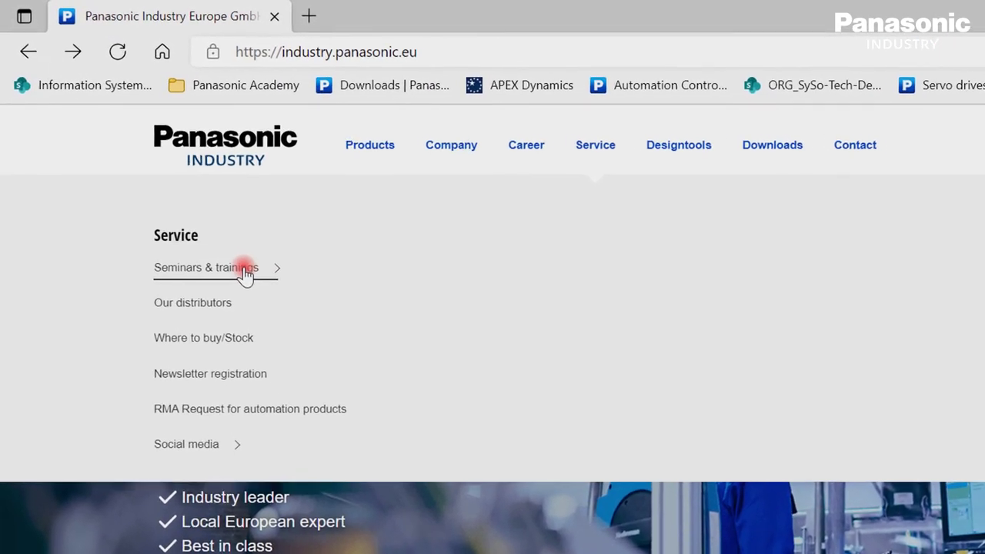
left_click(245, 269)
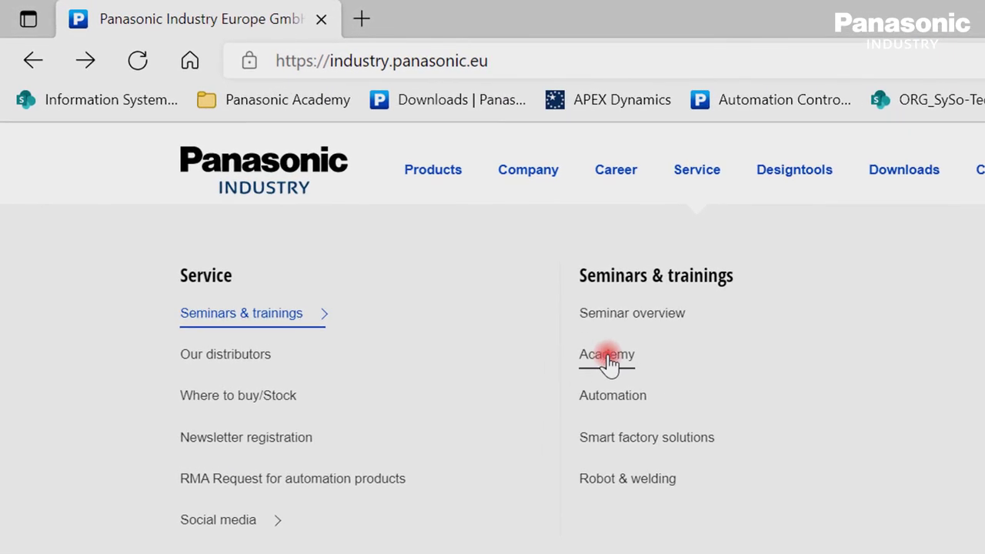
left_click(607, 358)
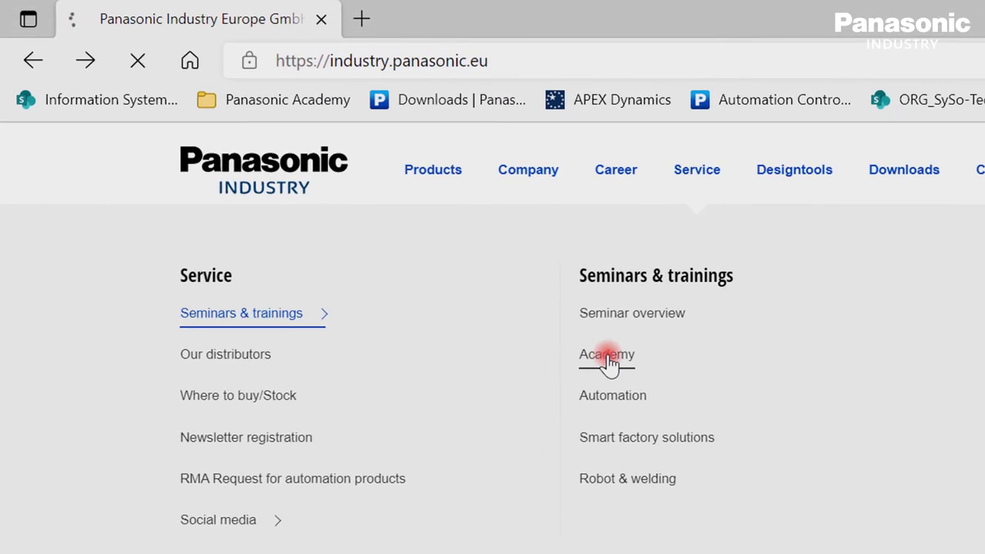